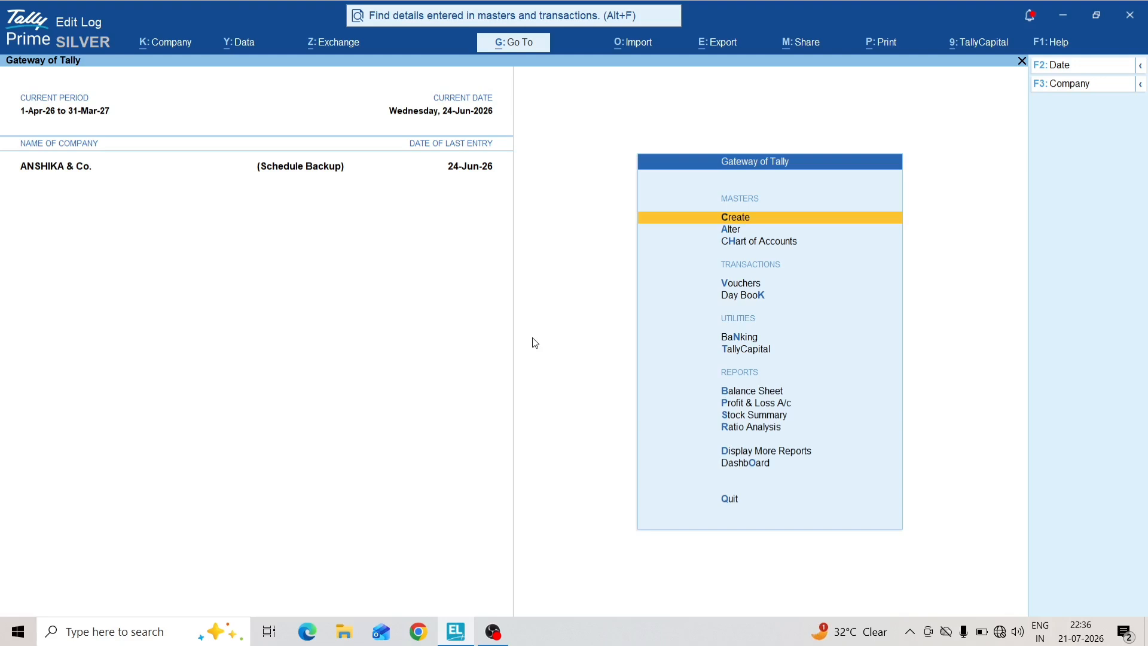
# Step: Start sales voucher 49 with Shree Jagdamba Enterprise as the party account
pyautogui.press('v')
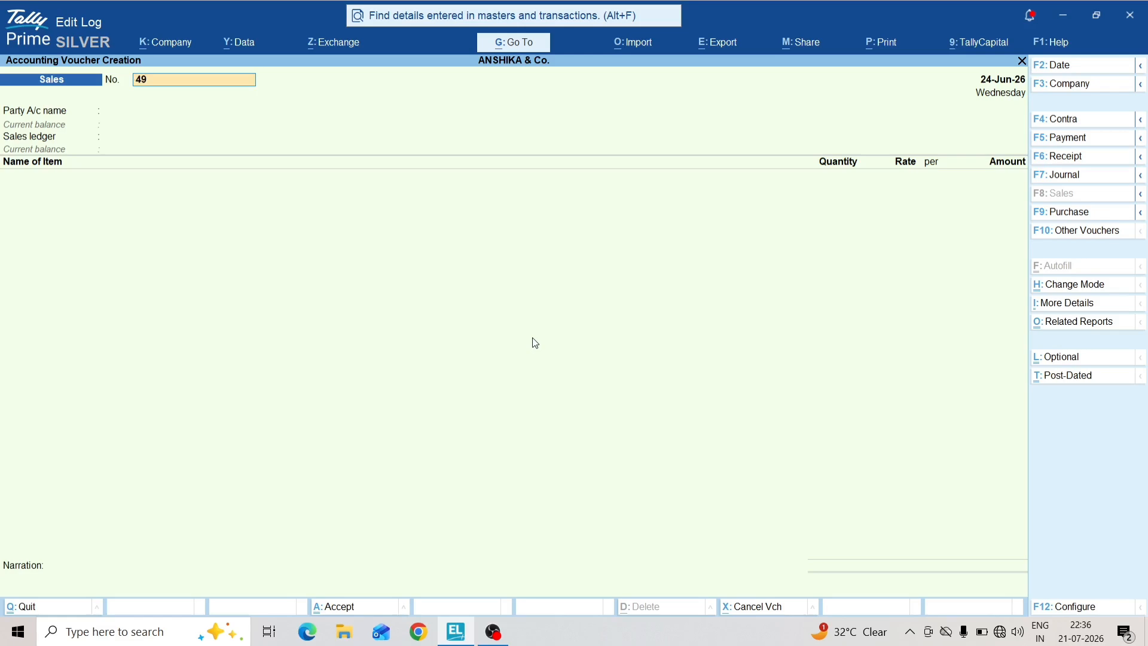
pyautogui.press('Return')
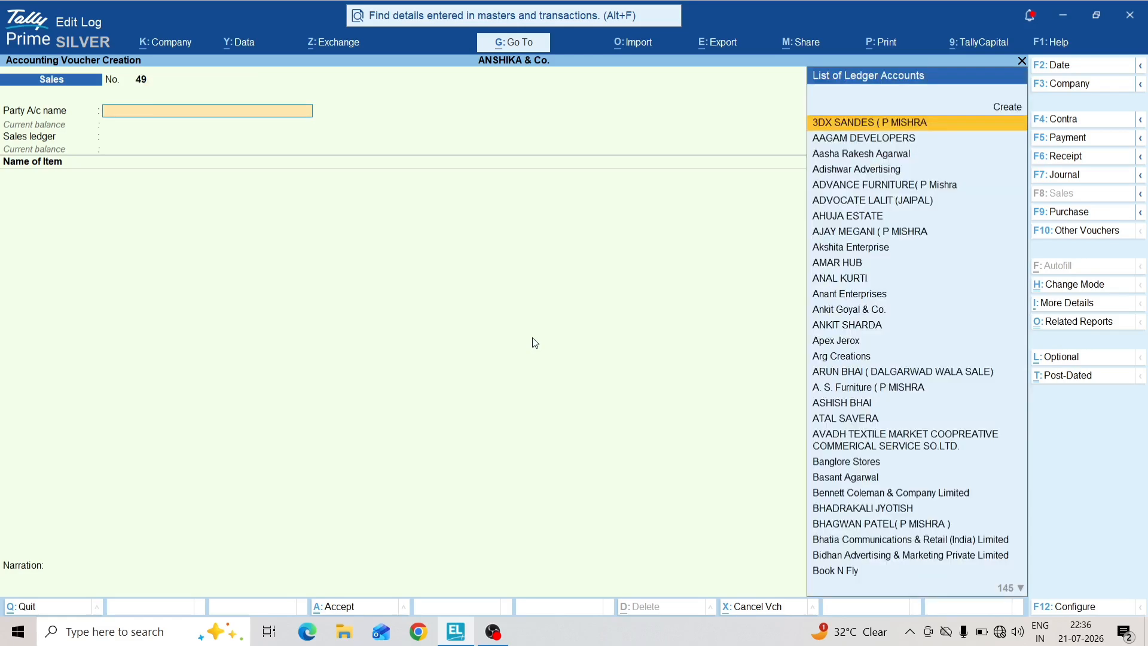
pyautogui.write('Shree')
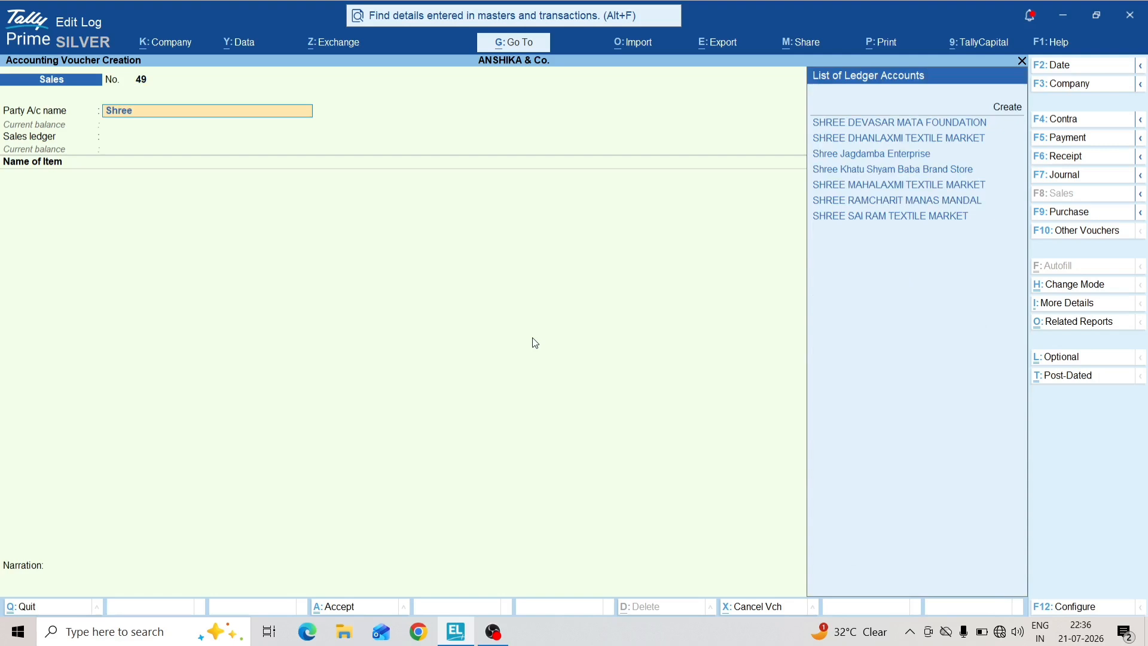
pyautogui.press('Return')
pyautogui.write('ejag')
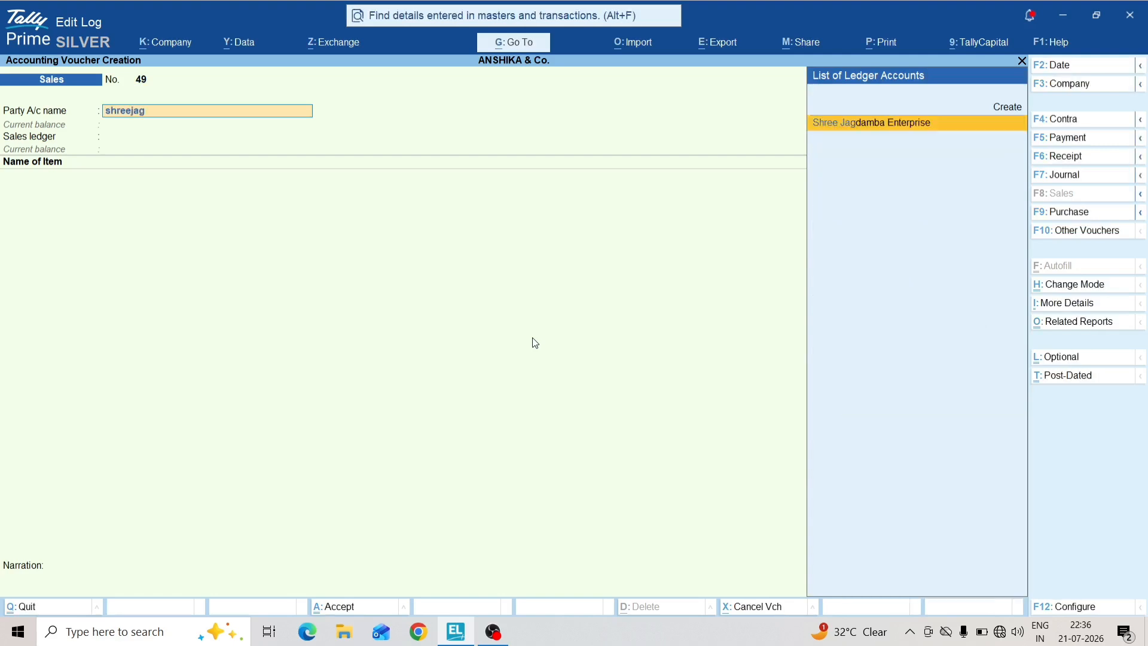
pyautogui.press('Return')
# Step: Accept the dispatch and party details without additions, and set the sales ledger to Service Sales
pyautogui.press('Return')
pyautogui.press('Return')
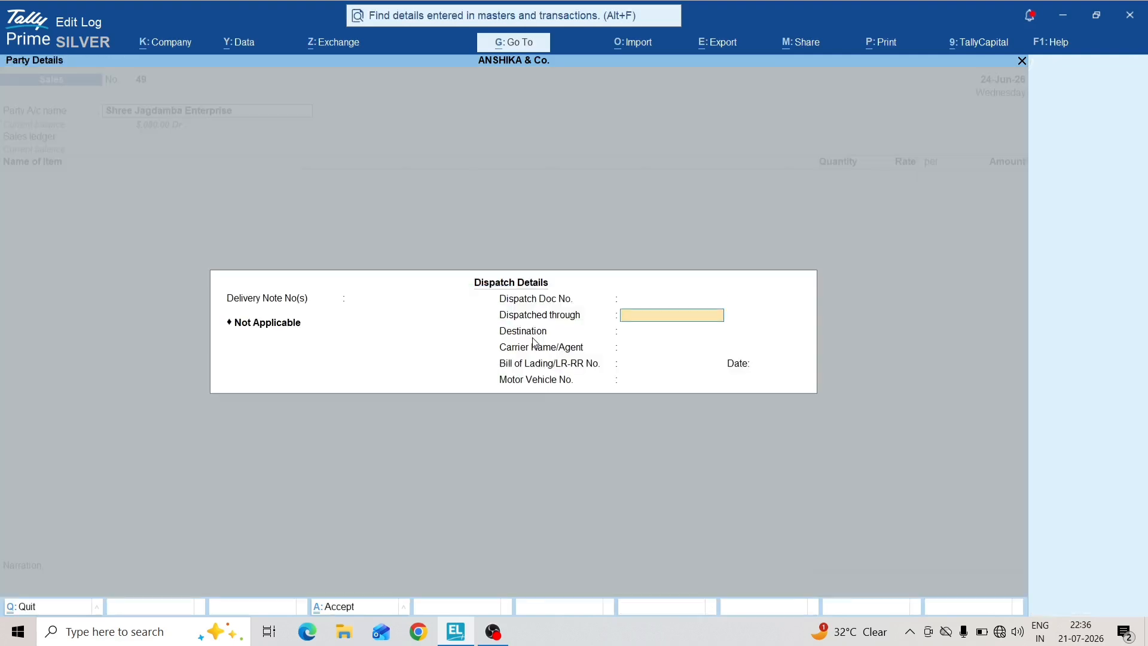
pyautogui.press('Return')
pyautogui.press('Return')
pyautogui.press('Return')
pyautogui.hotkey('ctrl', 'a')
pyautogui.hotkey('ctrl', 'a')
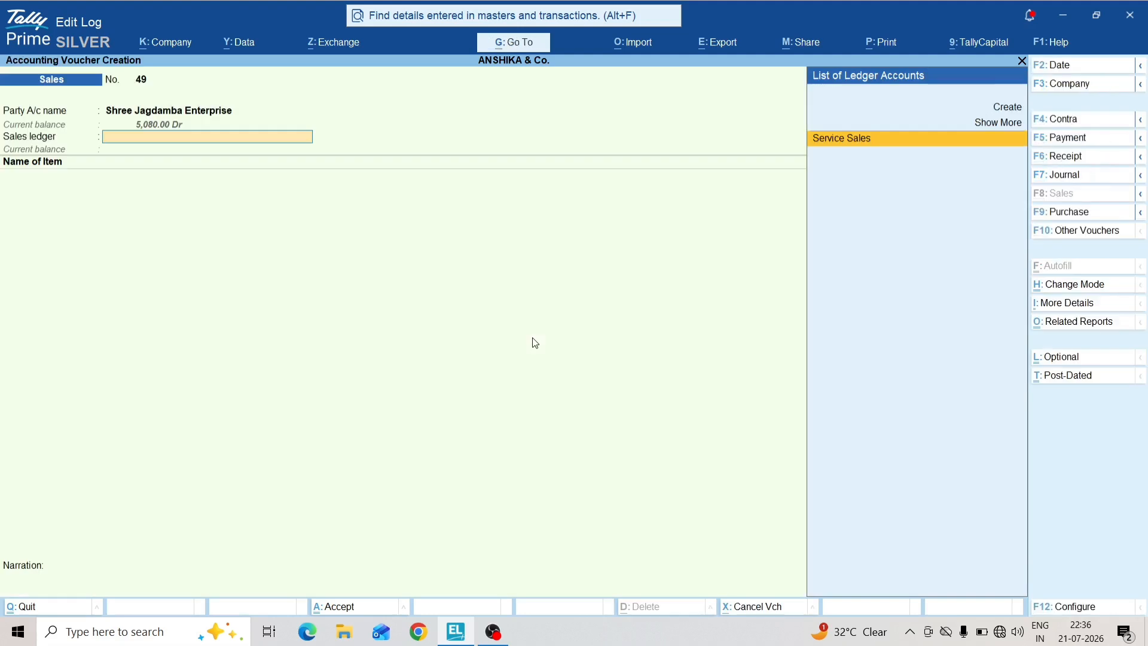
pyautogui.press('Return')
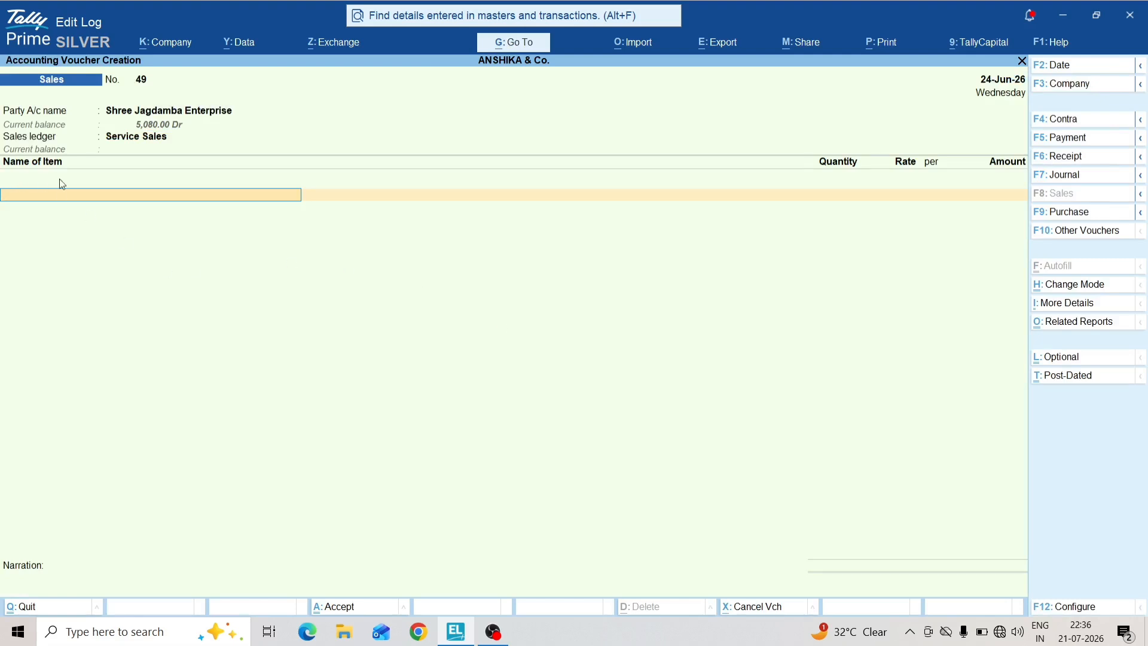
# Step: Switch the sales voucher to Accounting Invoice mode and back to Item Invoice mode
pyautogui.hotkey('ctrl', 'h')
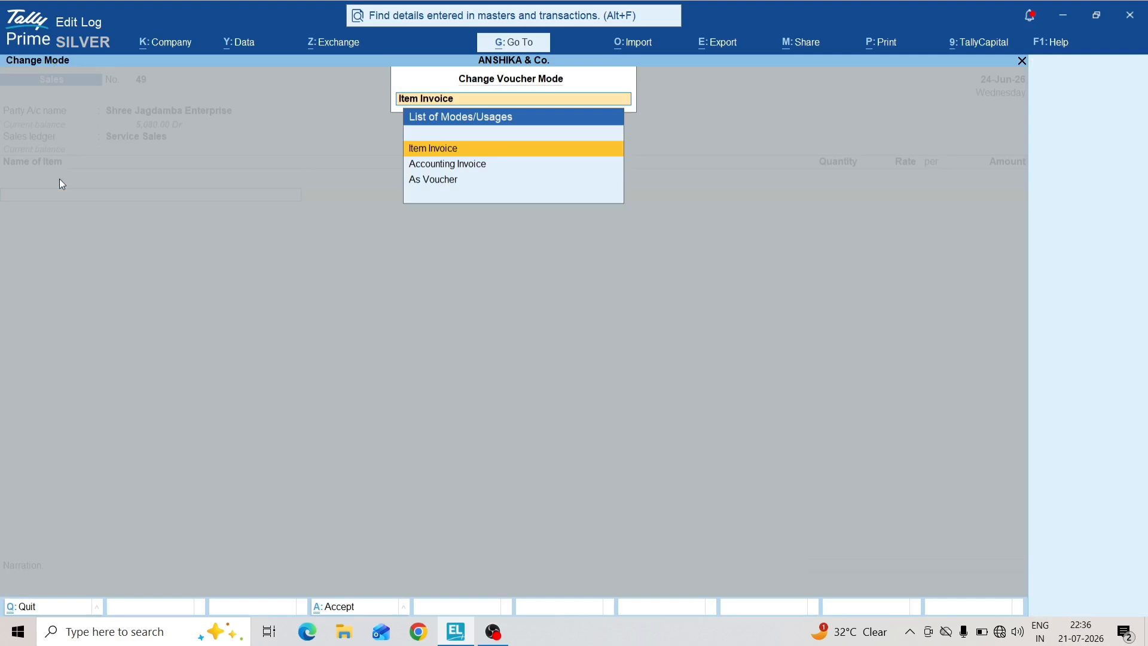
pyautogui.press('Down')
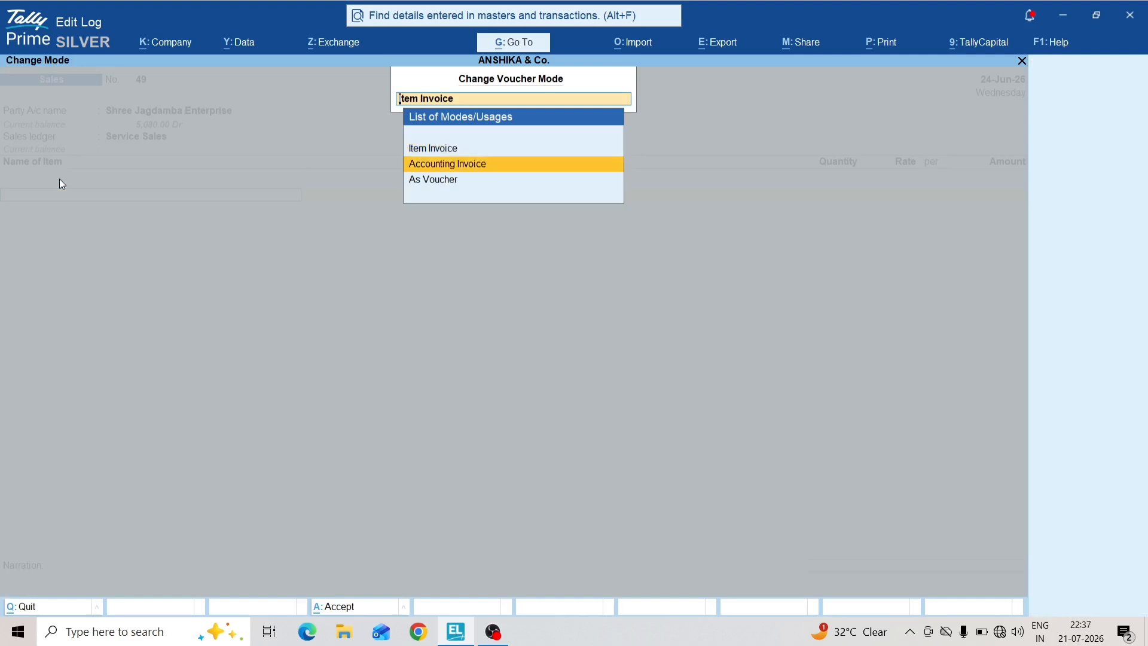
pyautogui.press('Return')
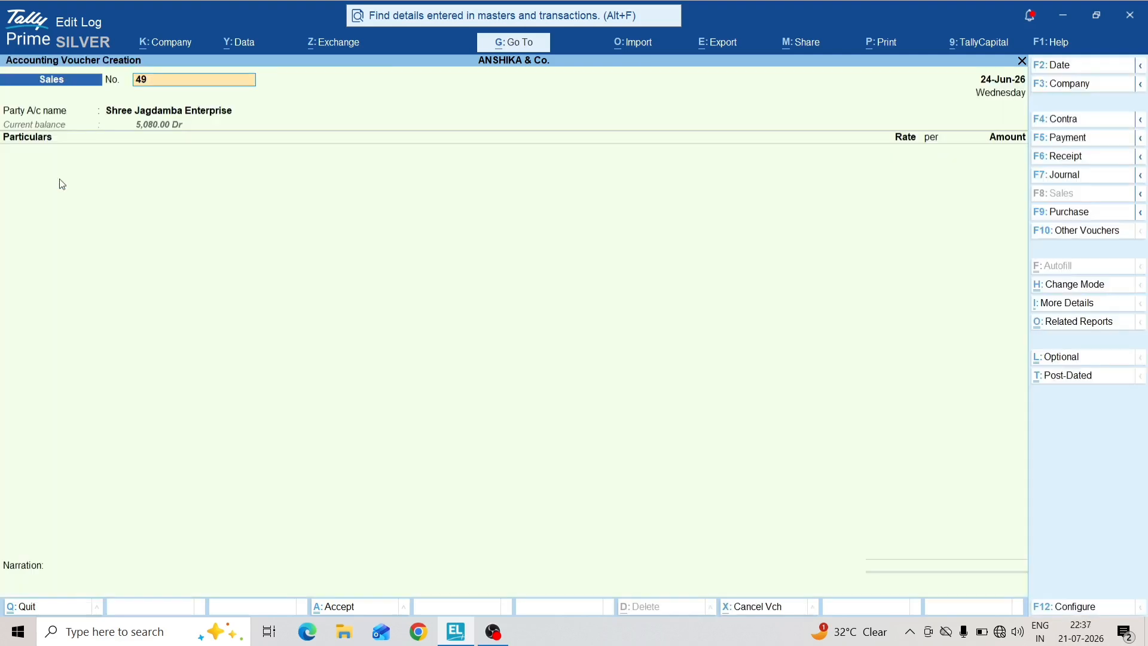
pyautogui.press('ctrl')
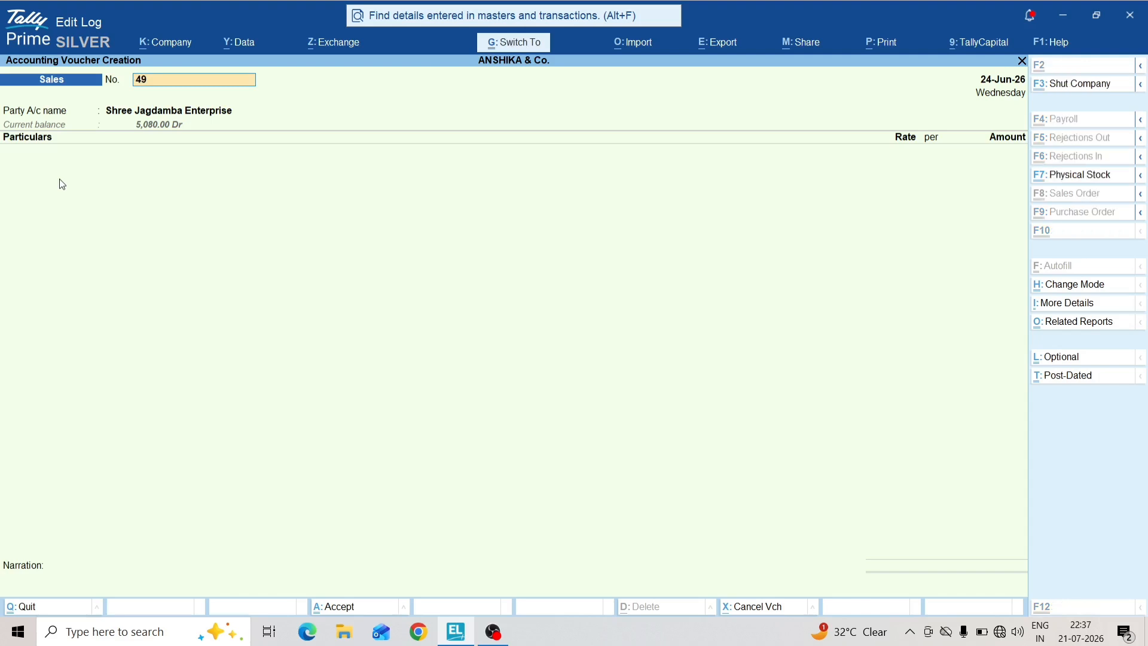
pyautogui.hotkey('ctrl', 'h')
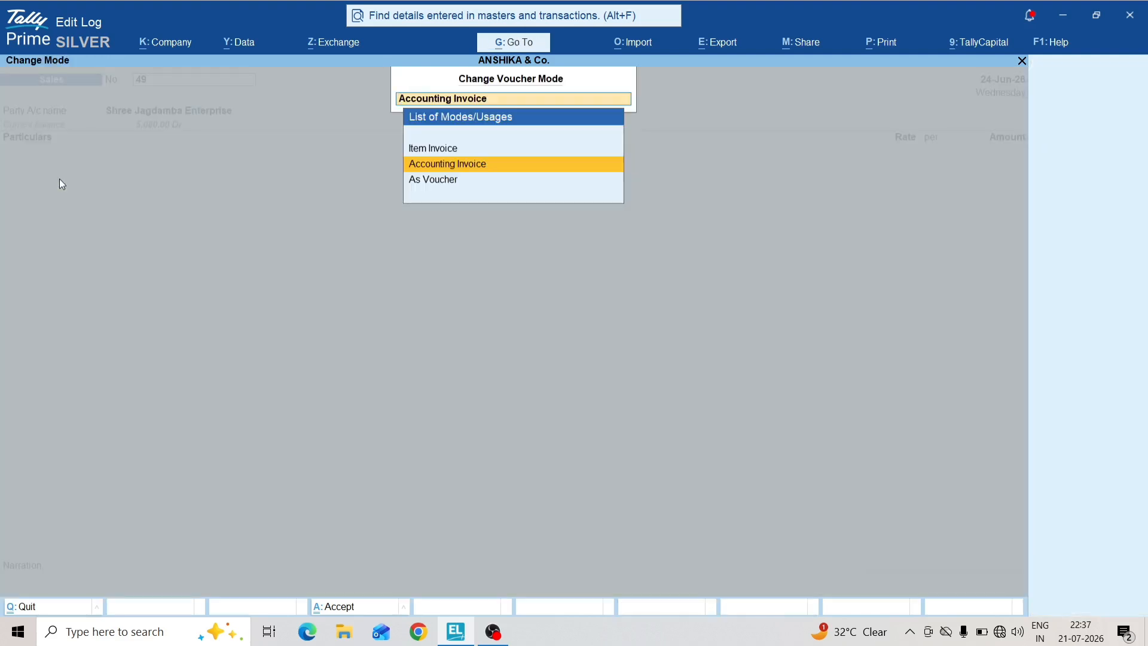
pyautogui.press('Up')
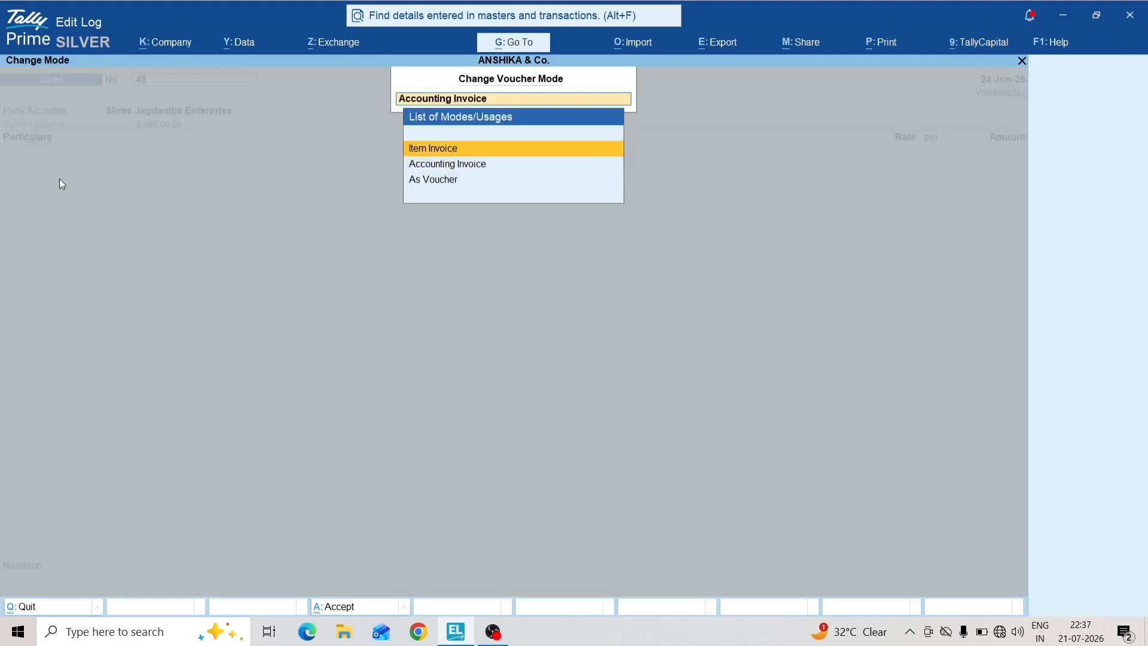
pyautogui.press('Return')
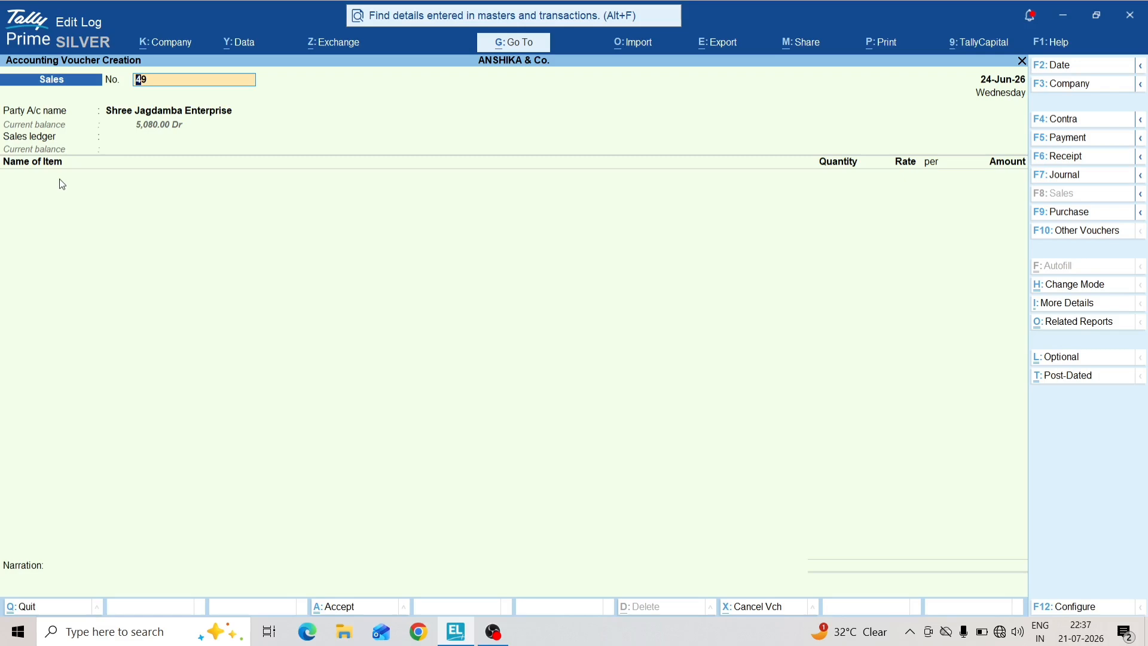
# Step: Keep the voucher number and Shree Jagdamba Enterprise as party, and accept the blank dispatch details and the party details
pyautogui.press('Return')
pyautogui.press('Return')
pyautogui.press('Return')
pyautogui.press('Return')
pyautogui.press('Return')
pyautogui.press('Return')
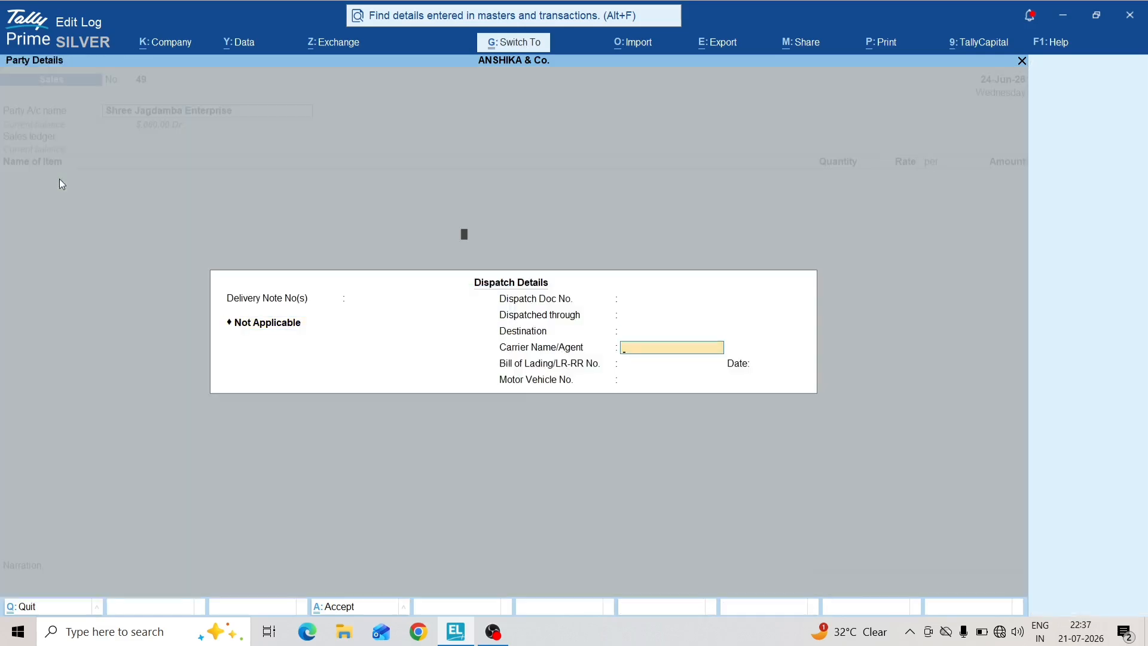
pyautogui.hotkey('ctrl', 'a')
pyautogui.hotkey('ctrl', 'a')
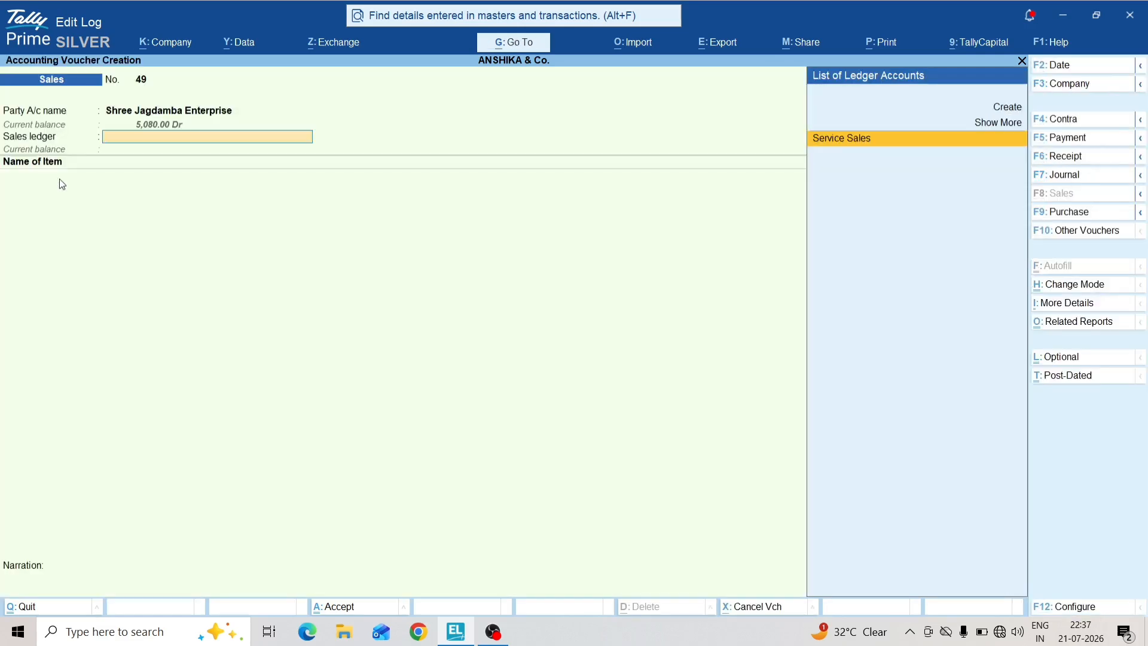
# Step: Set the voucher date to 21-07-2026 and choose Service Sales as the sales ledger
pyautogui.press('F2')
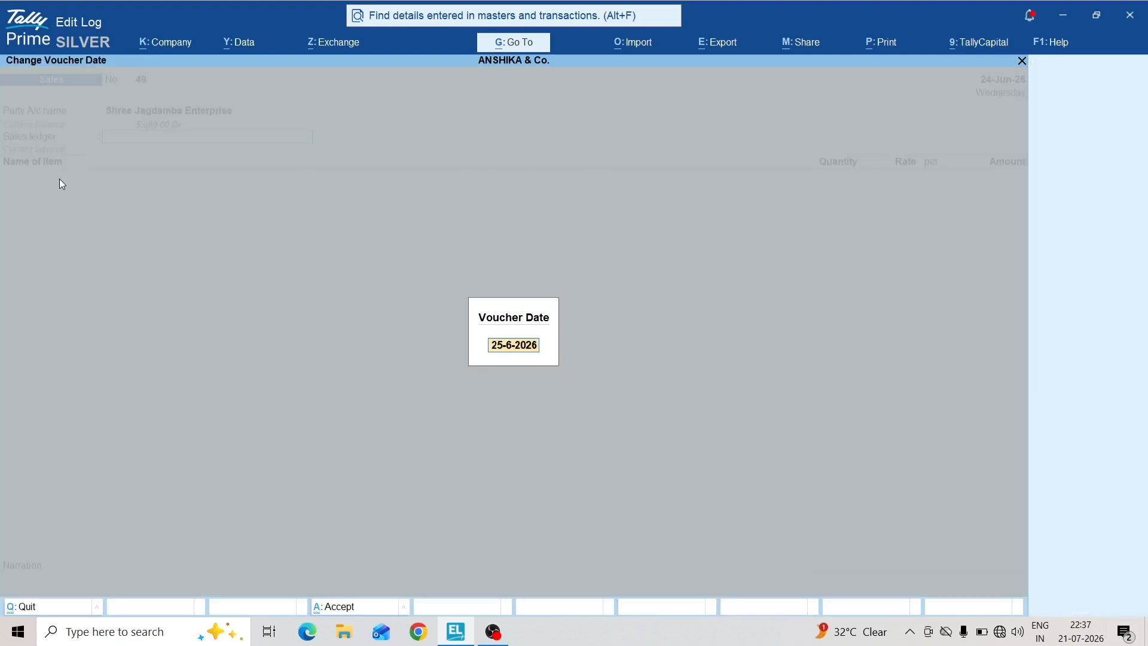
pyautogui.write('21.07.26')
pyautogui.press('Return')
pyautogui.press('Return')
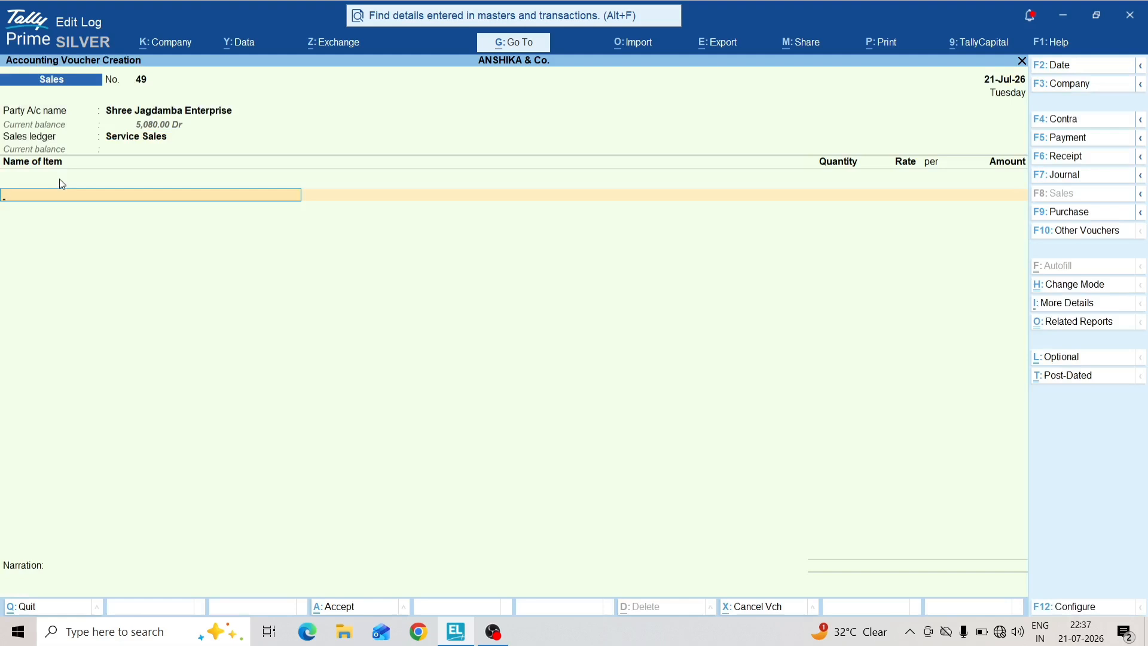
# Step: Enter Paper Printing as the first item of the sales invoice
pyautogui.write('Pri')
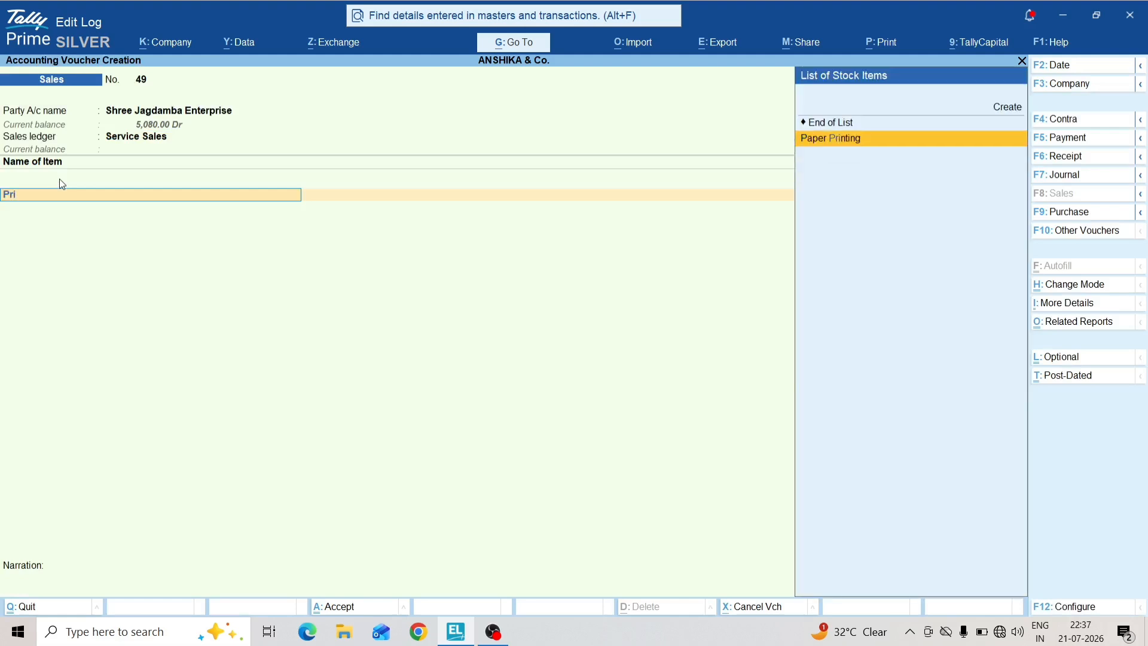
pyautogui.write('nting')
pyautogui.press('Return')
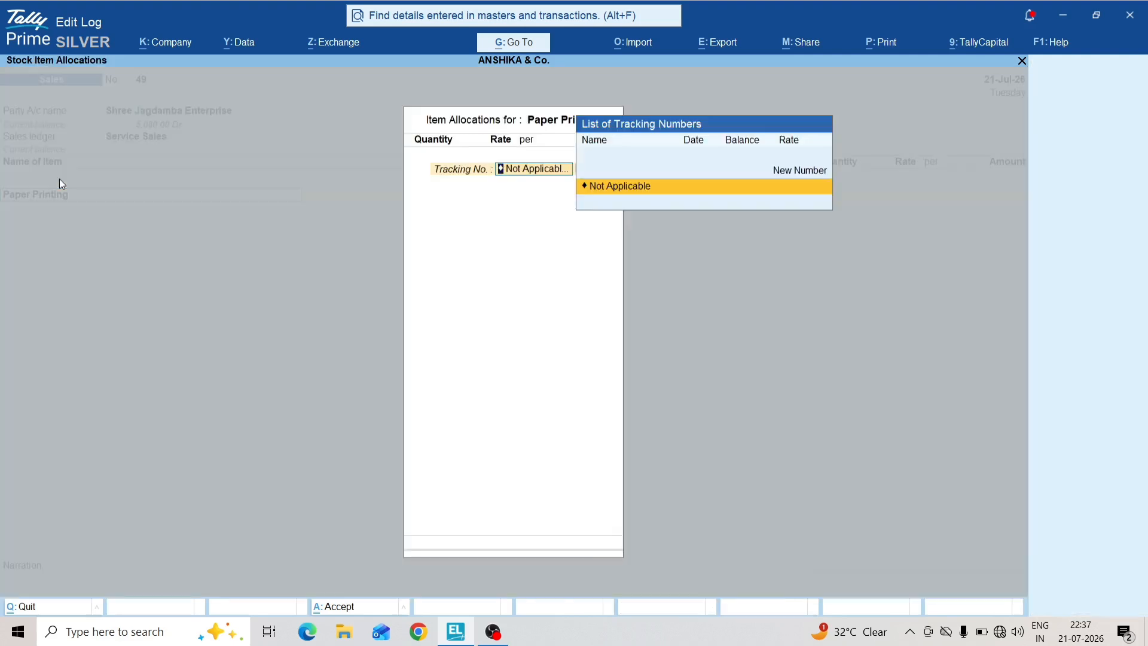
# Step: Check which allocation fields Paper Printing offers with the tracking number left as Not Applicable, and return to the item line
pyautogui.press('Return')
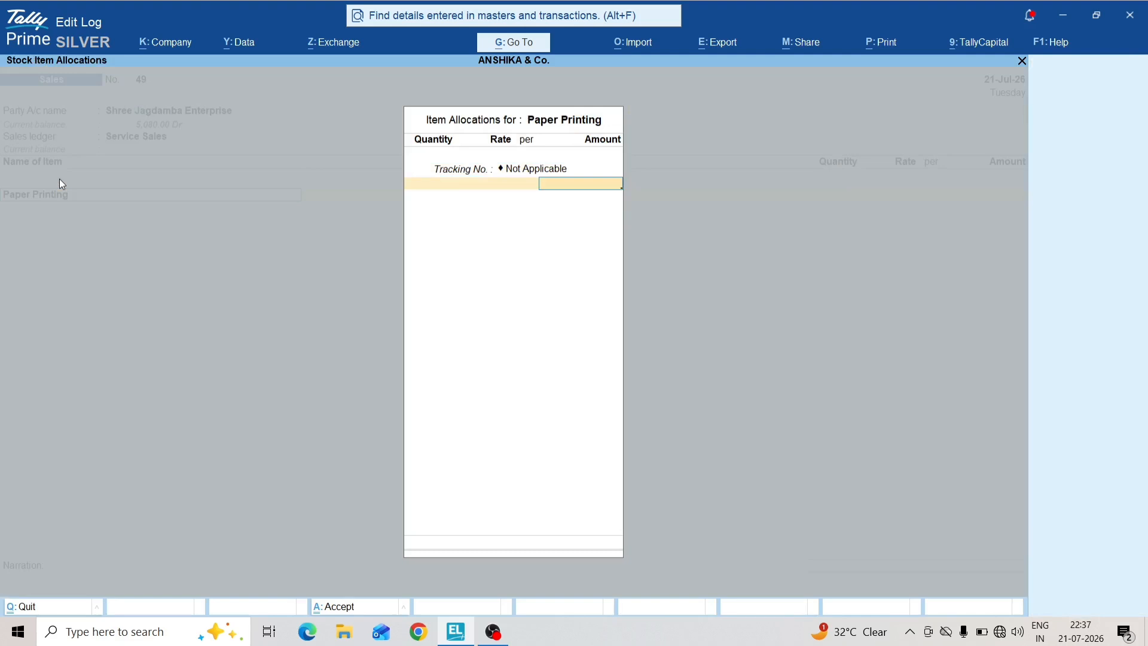
pyautogui.press('BackSpace')
pyautogui.press('BackSpace')
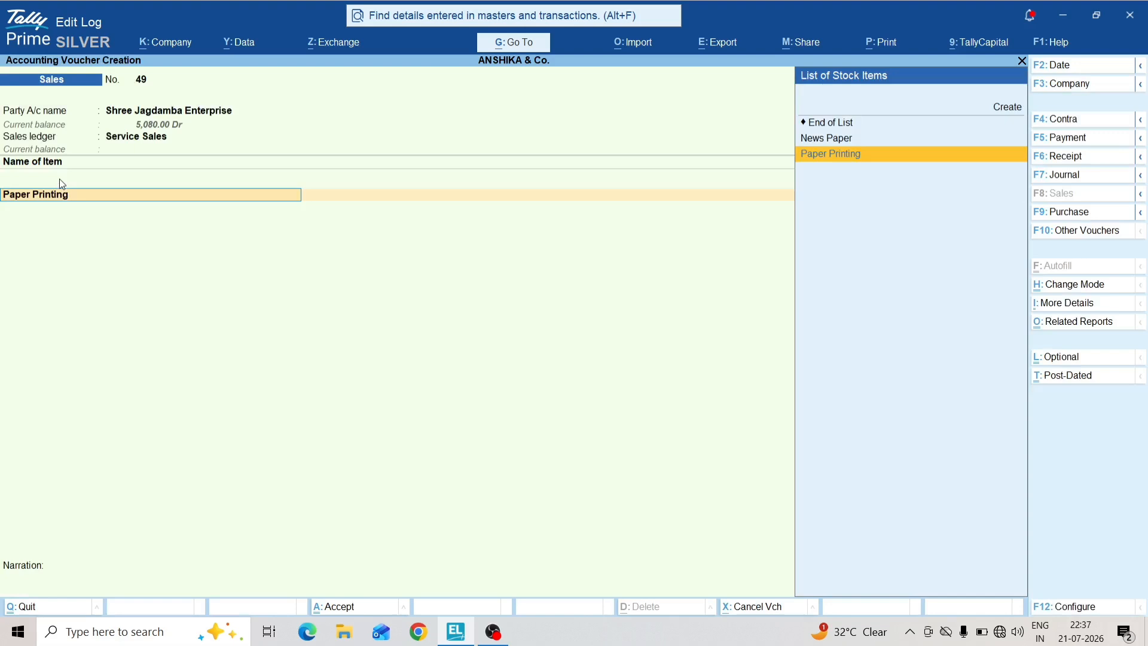
pyautogui.press('Return')
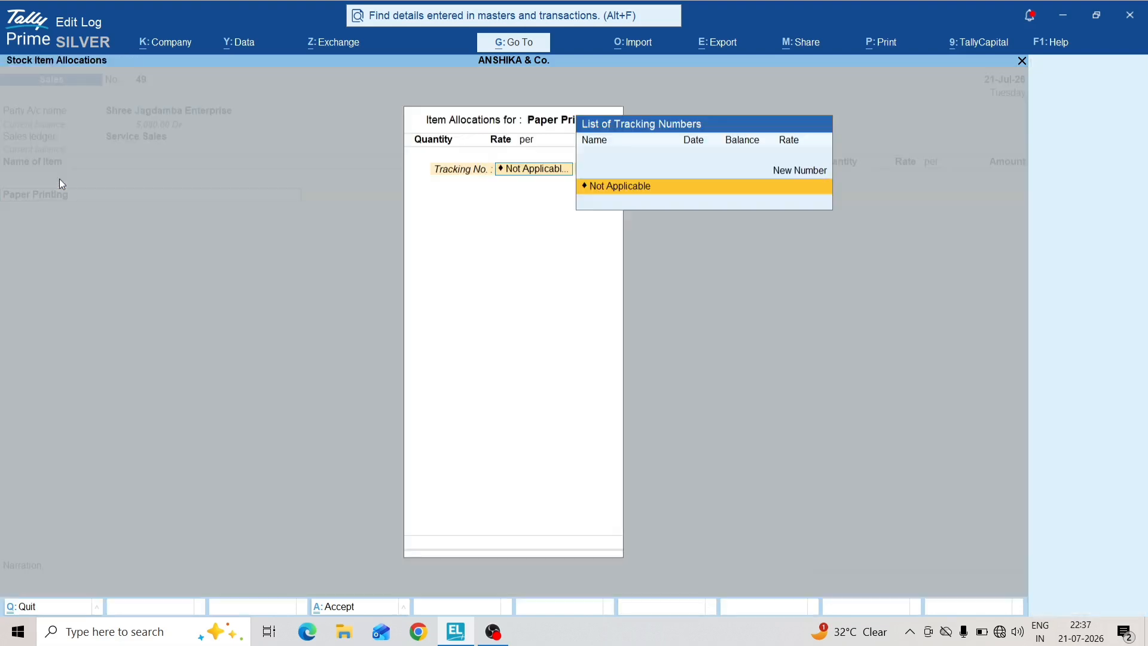
pyautogui.press('Return')
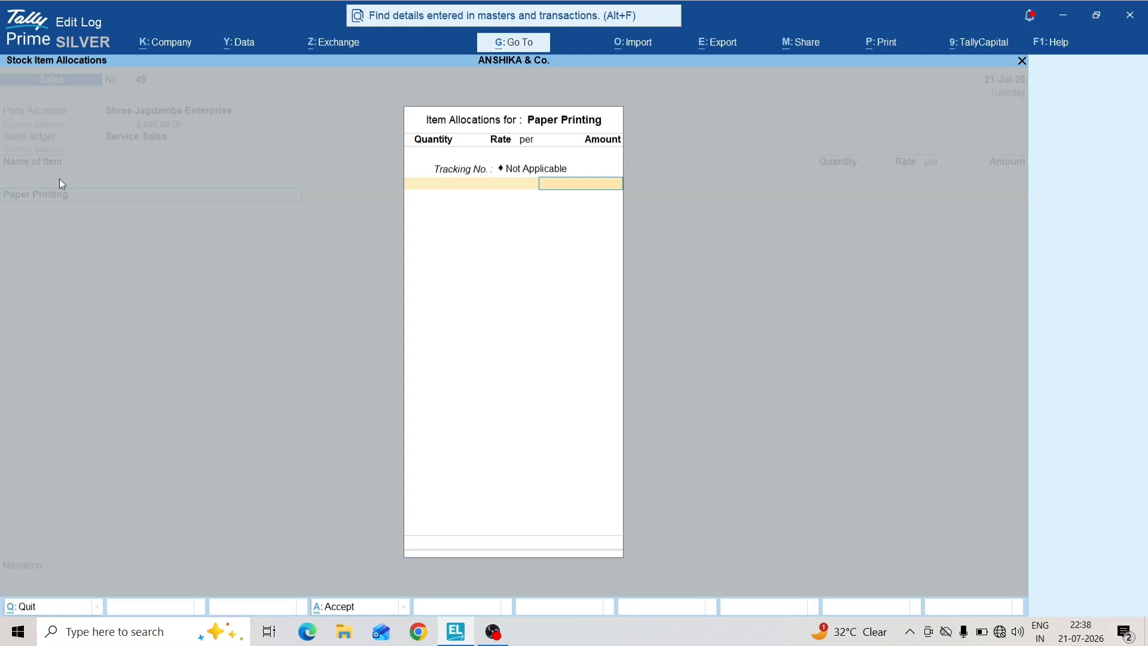
pyautogui.press('BackSpace')
pyautogui.press('BackSpace')
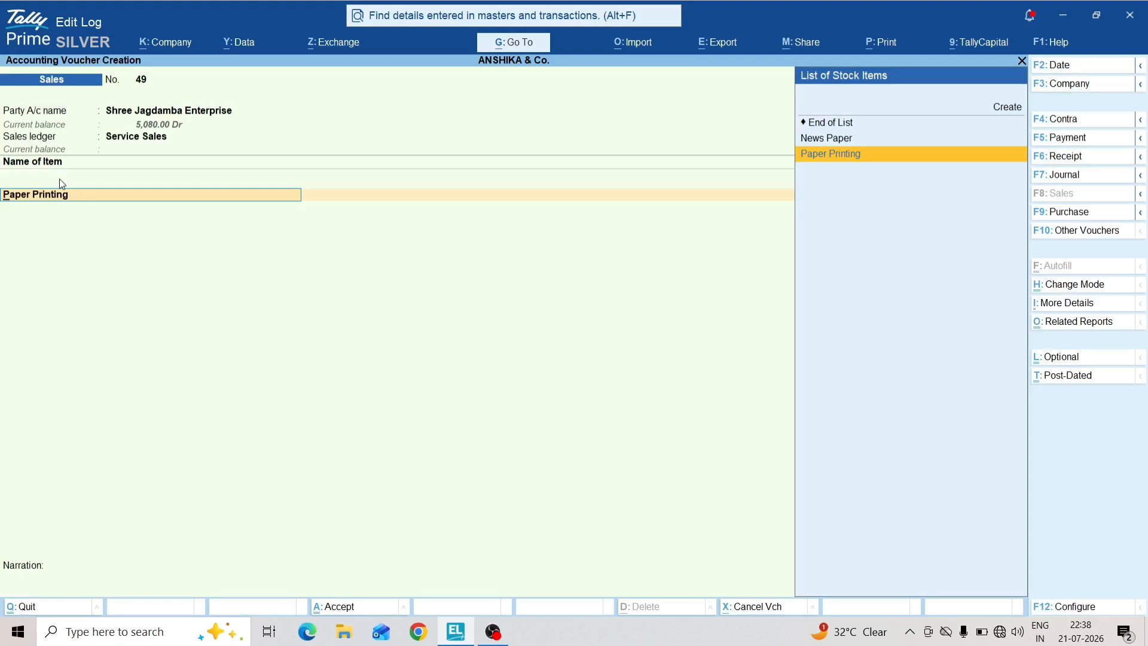
# Step: Open the Paper Printing stock item for alteration and start creating a new unit of measure for it
pyautogui.hotkey('ctrl', 'Return')
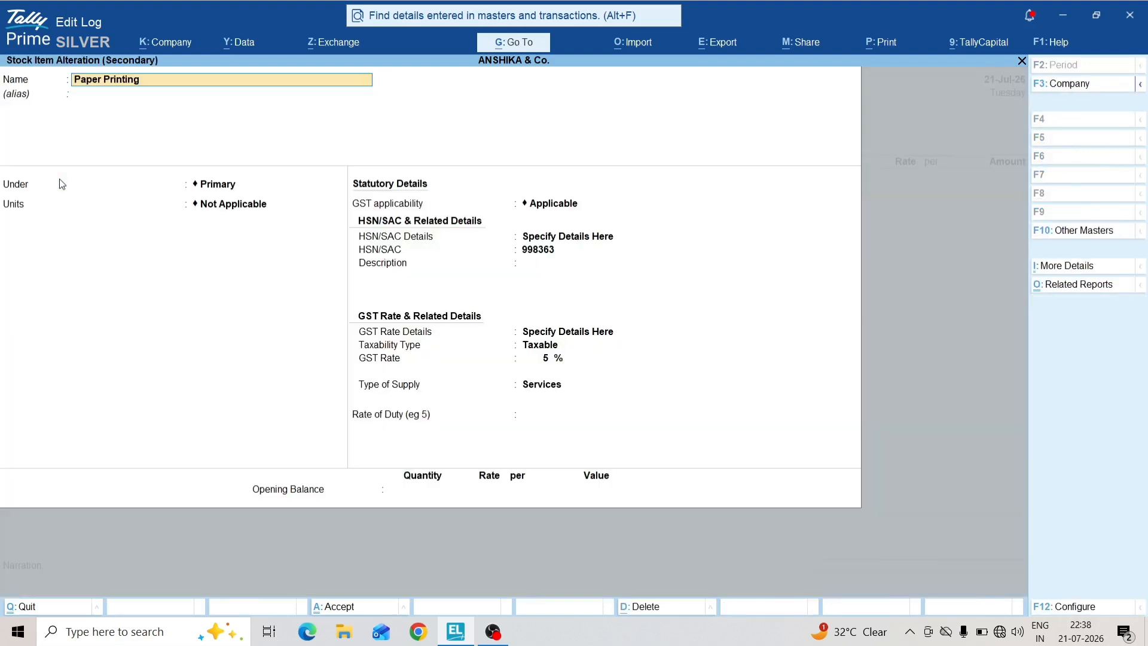
pyautogui.press('Return')
pyautogui.press('Return')
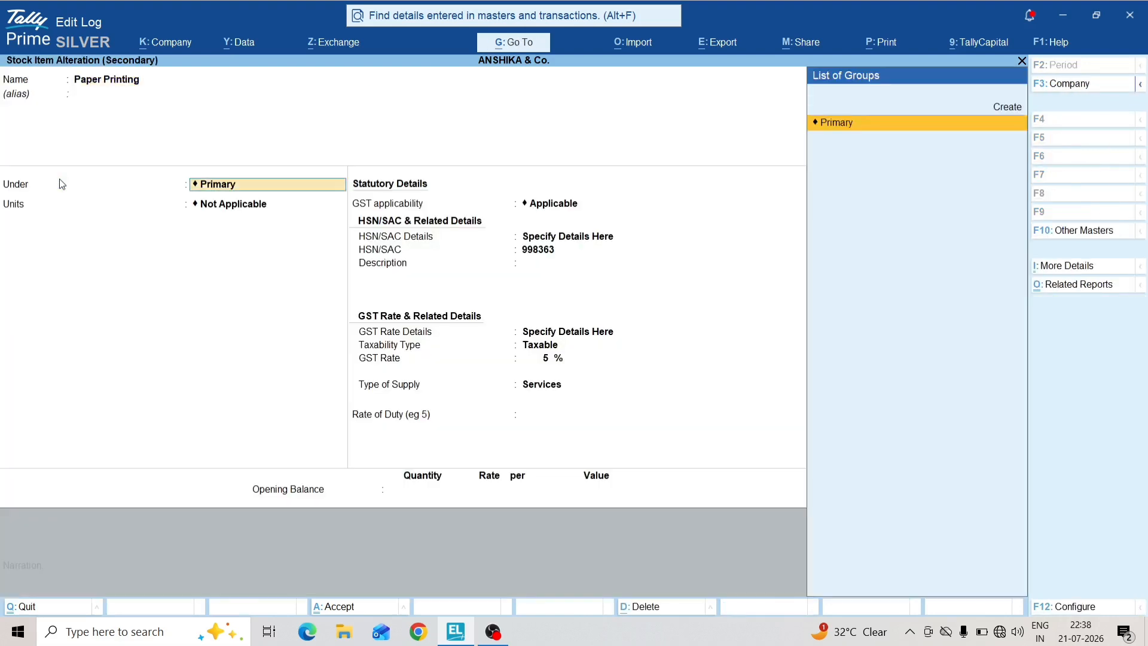
pyautogui.press('Return')
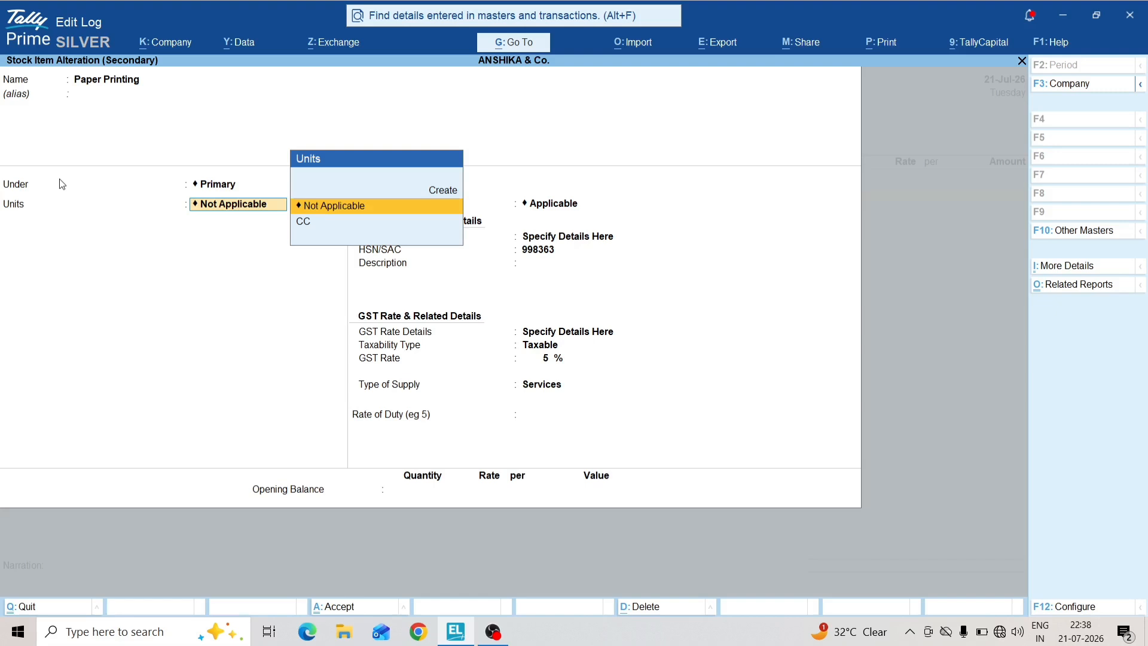
pyautogui.press('Up')
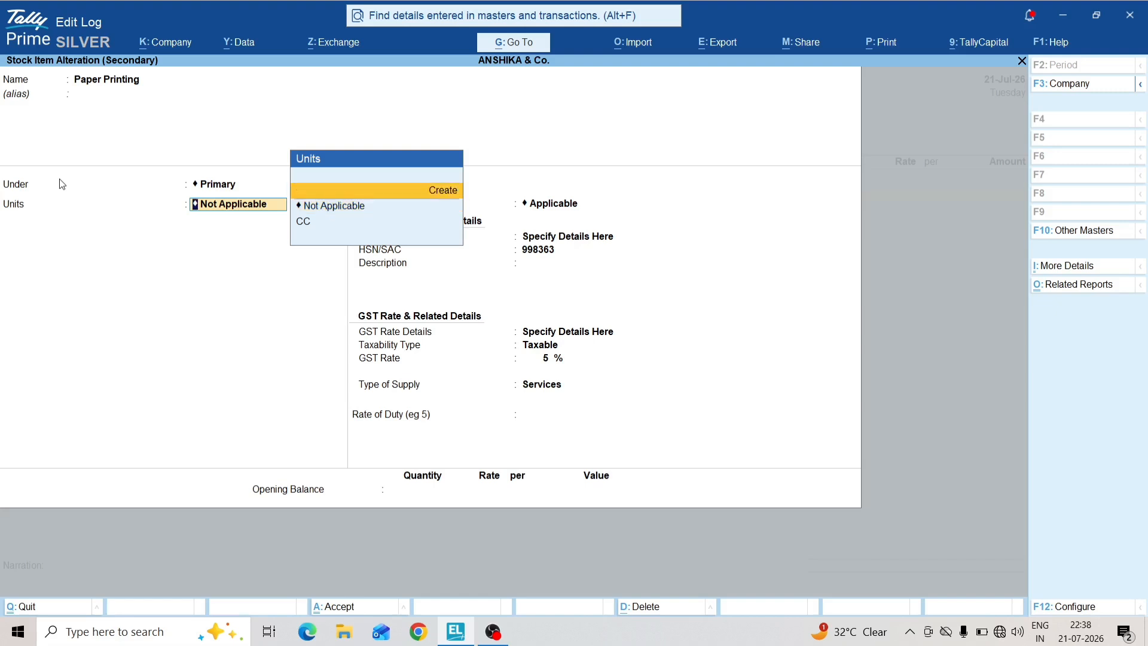
pyautogui.press('Return')
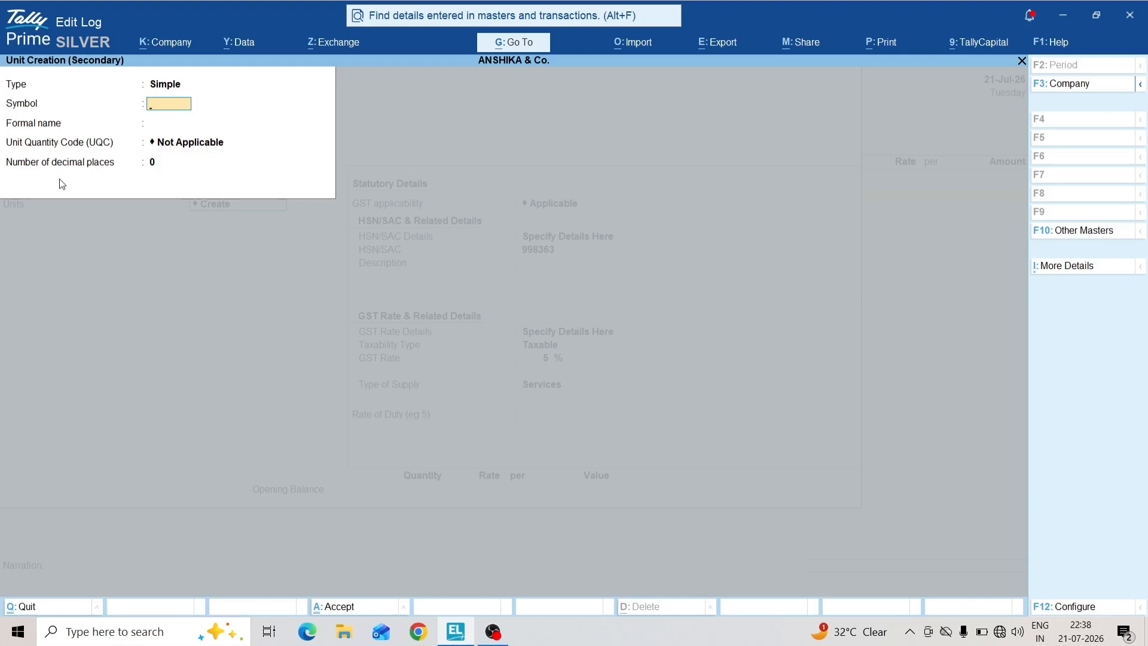
# Step: Give the new simple unit the symbol mtr and the formal name Miter
pyautogui.write('miter')
pyautogui.press('BackSpace')
pyautogui.press('BackSpace')
pyautogui.press('BackSpace')
pyautogui.press('BackSpace')
pyautogui.press('BackSpace')
pyautogui.write('mtr')
pyautogui.press('Return')
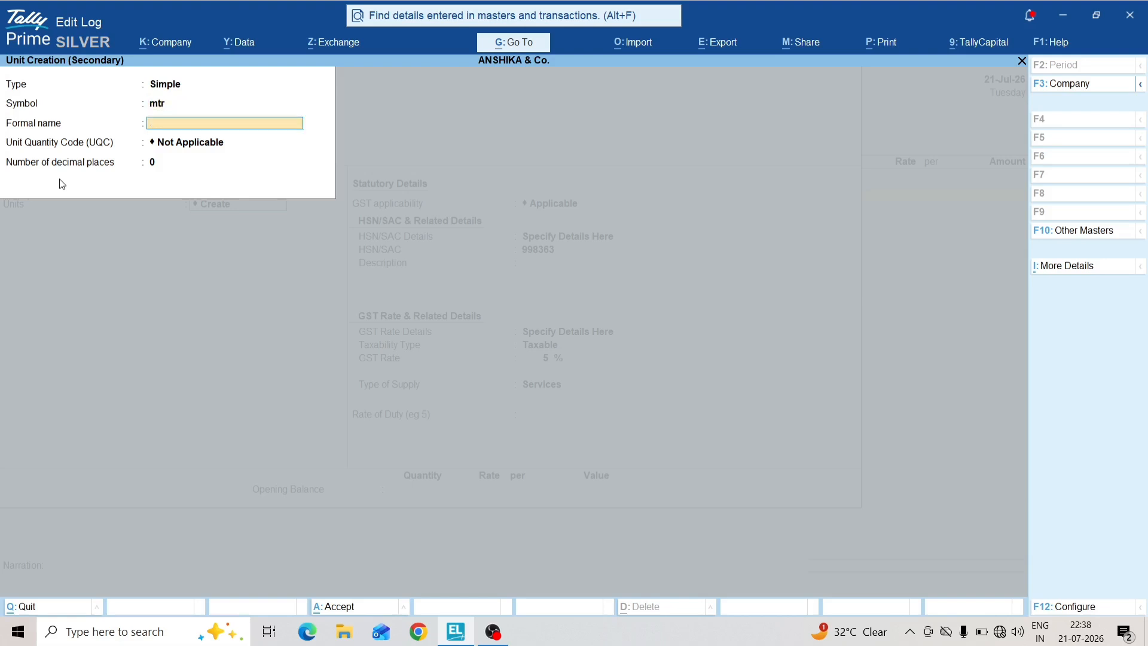
pyautogui.write('Miter')
pyautogui.press('Return')
# Step: Set the unit's quantity code to MTR-METERS, keep 0 decimal places and save it as Paper Printing's unit
pyautogui.write('mi')
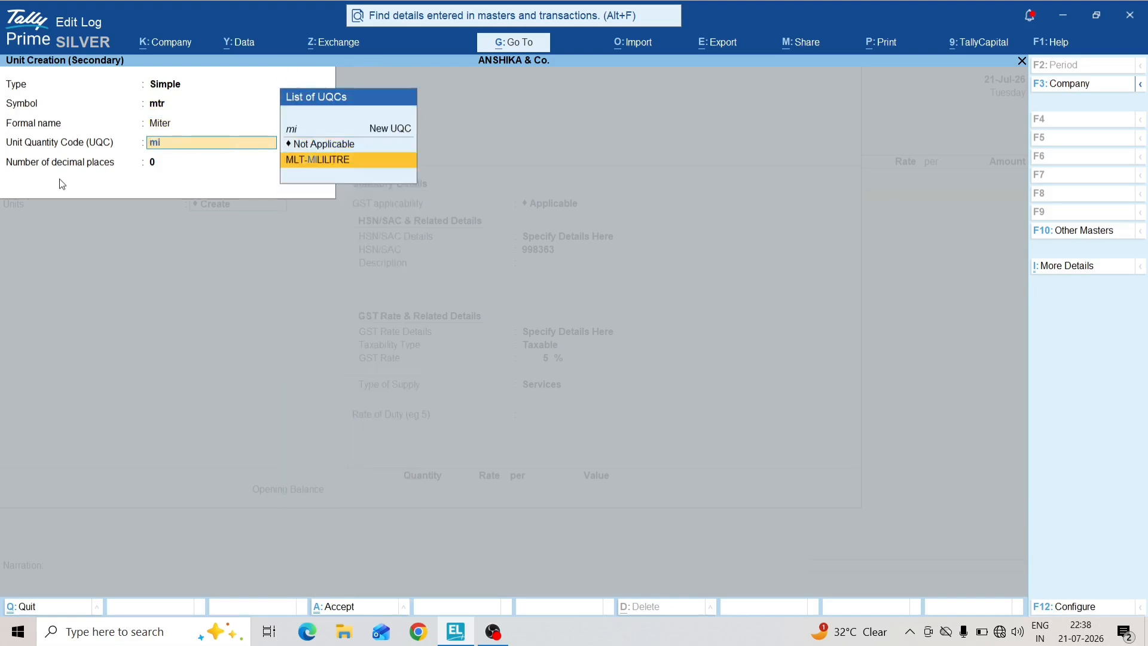
pyautogui.write('ter')
pyautogui.press('BackSpace')
pyautogui.press('BackSpace')
pyautogui.press('BackSpace')
pyautogui.press('BackSpace')
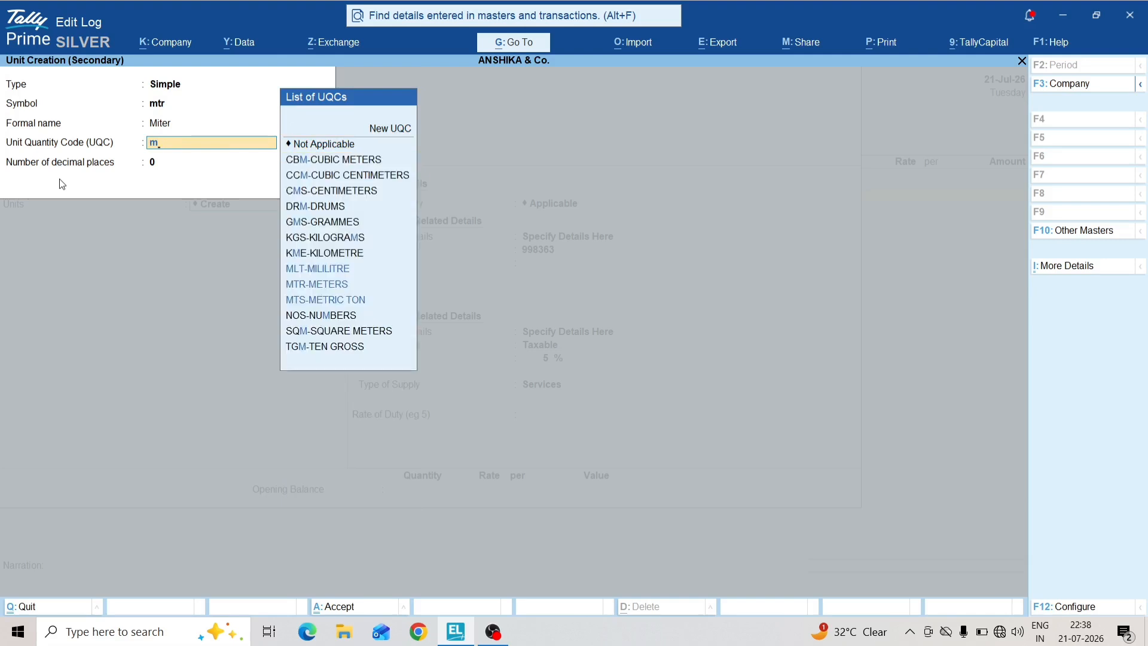
pyautogui.write('t')
pyautogui.press('Return')
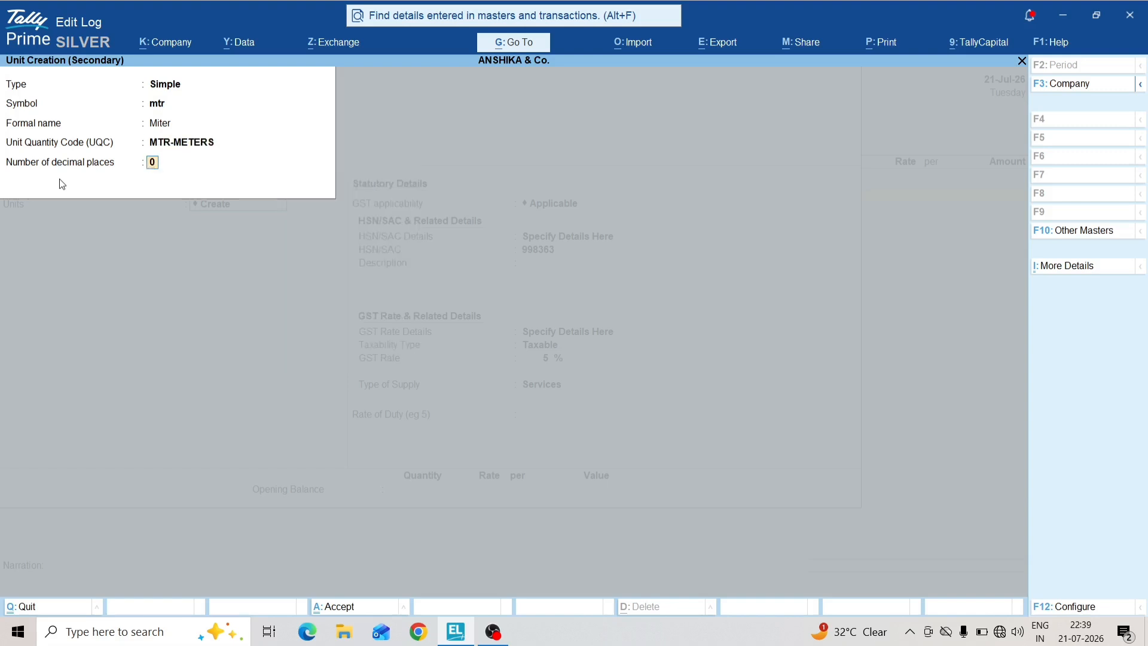
pyautogui.press('Return')
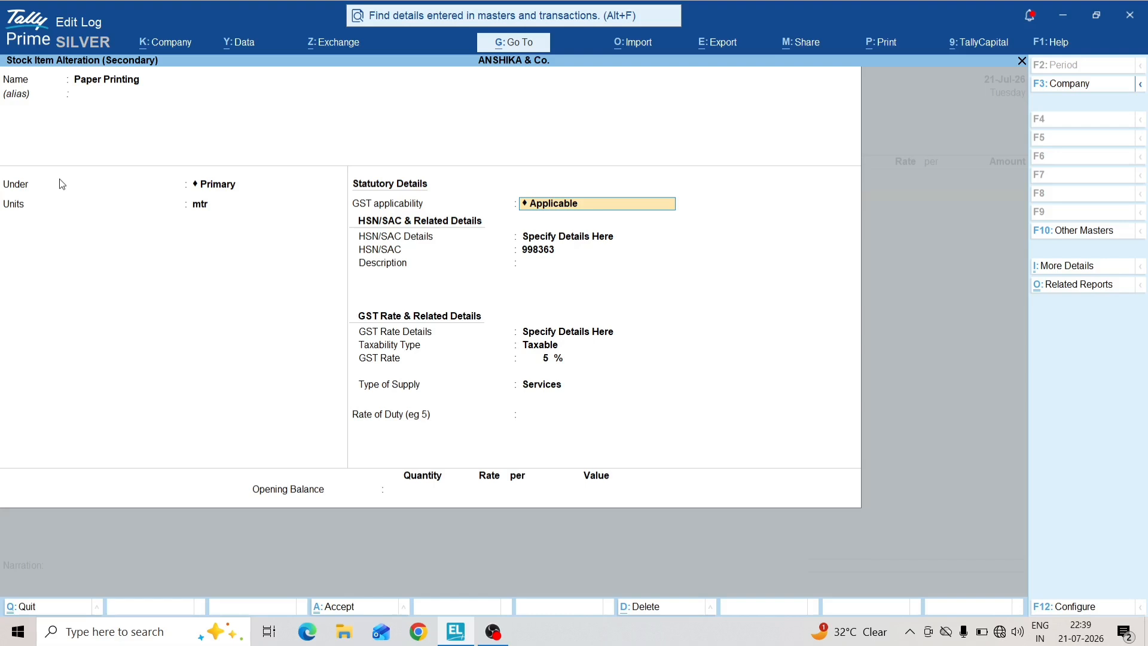
# Step: Save the Paper Printing stock item with its mtr unit and return to the invoice's item line
pyautogui.press('ctrl')
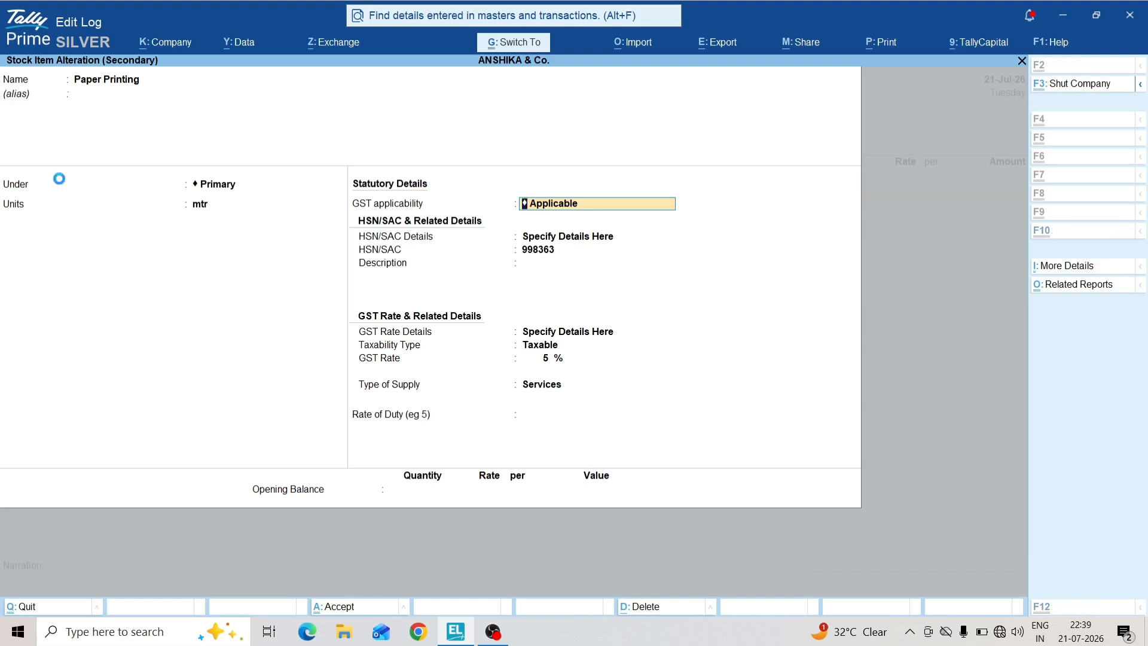
pyautogui.hotkey('ctrl', 'a')
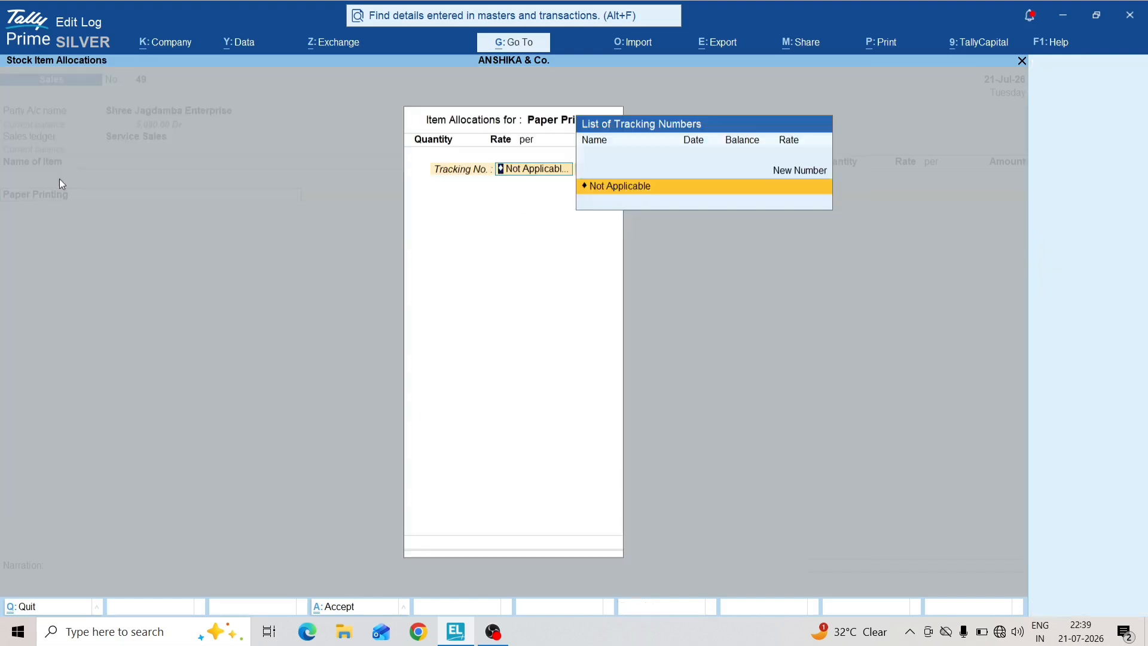
pyautogui.press('Escape')
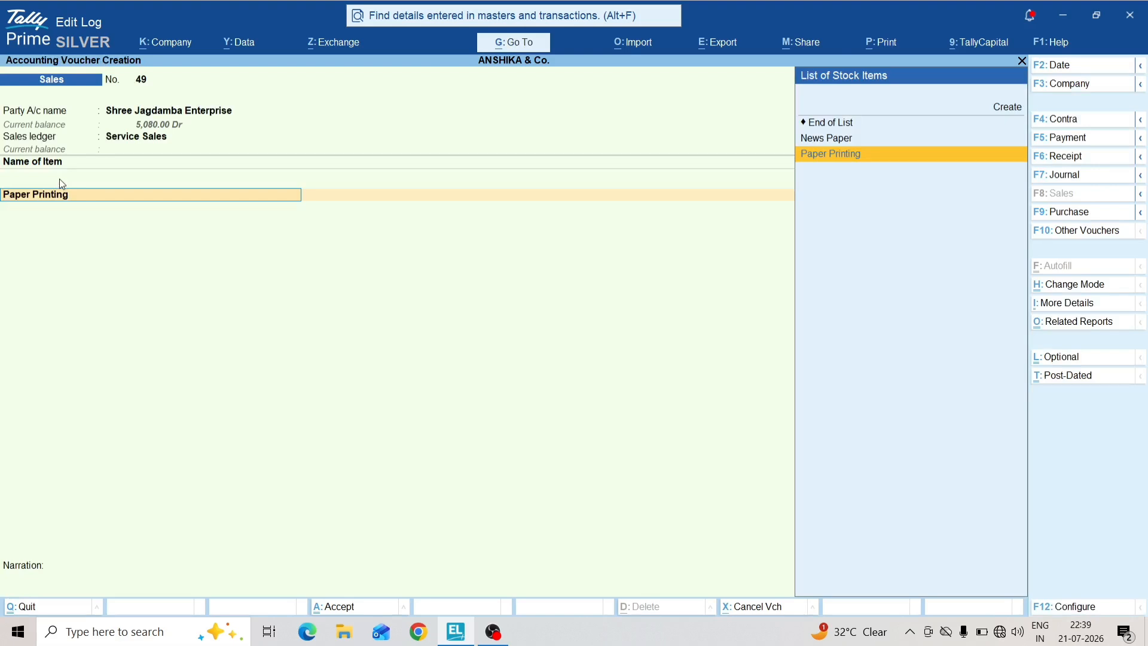
# Step: Enter 200 mtr of Paper Printing at a rate of 32 per mtr, with the tracking number as Not Applicable
pyautogui.press('Return')
pyautogui.press('Return')
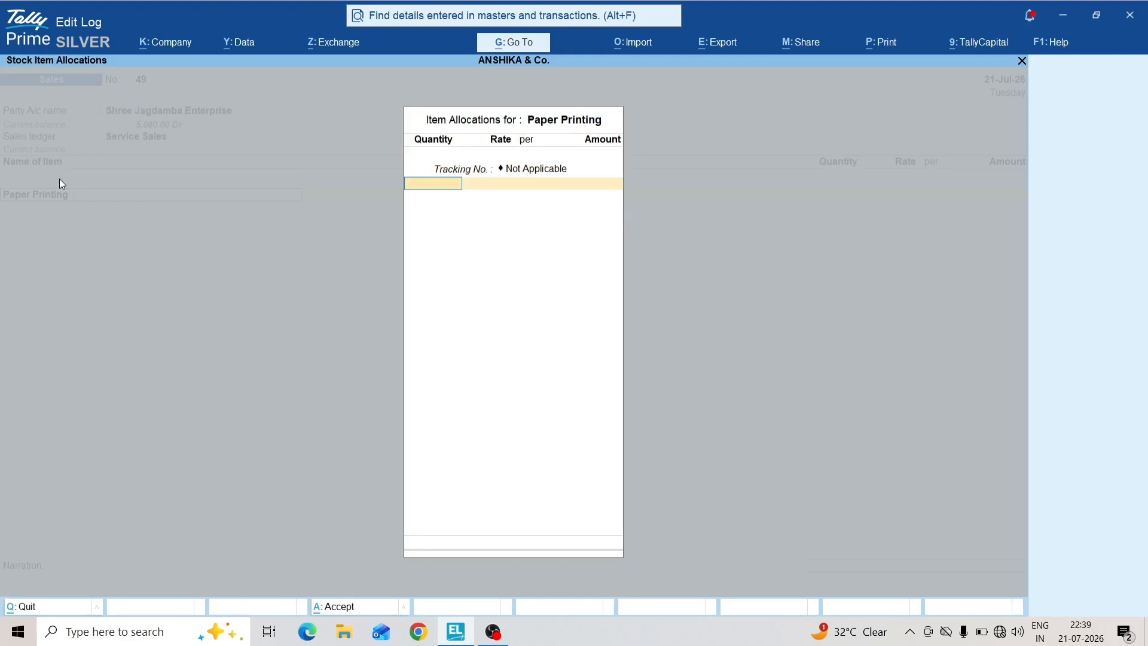
pyautogui.write('2000')
pyautogui.press('BackSpace')
pyautogui.press('Return')
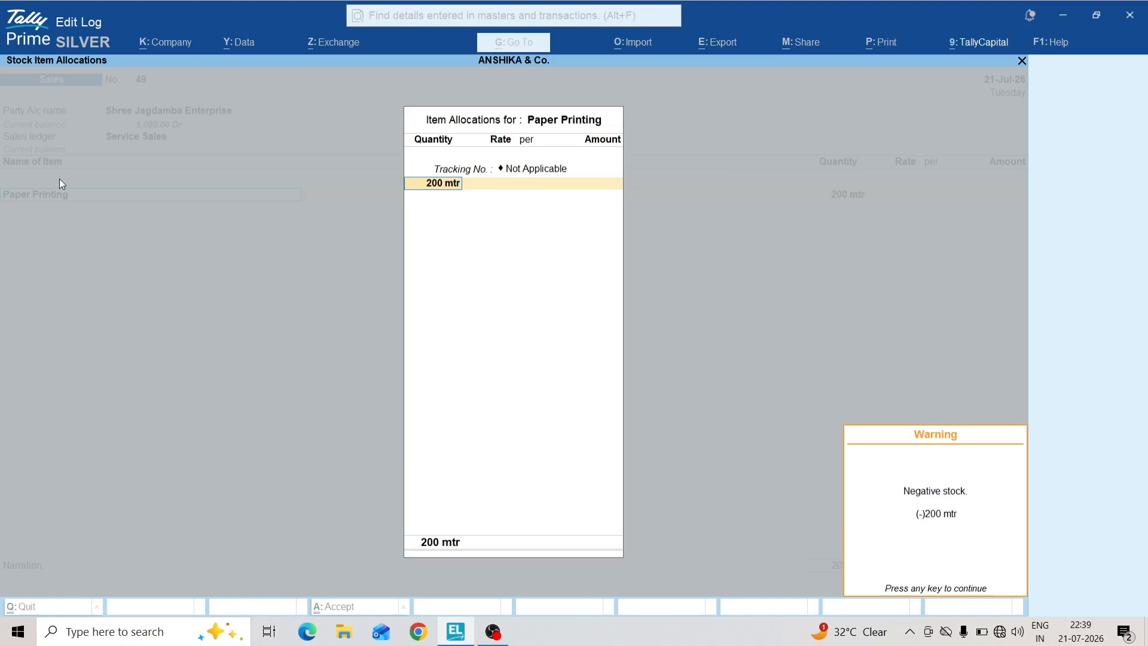
pyautogui.press('Return')
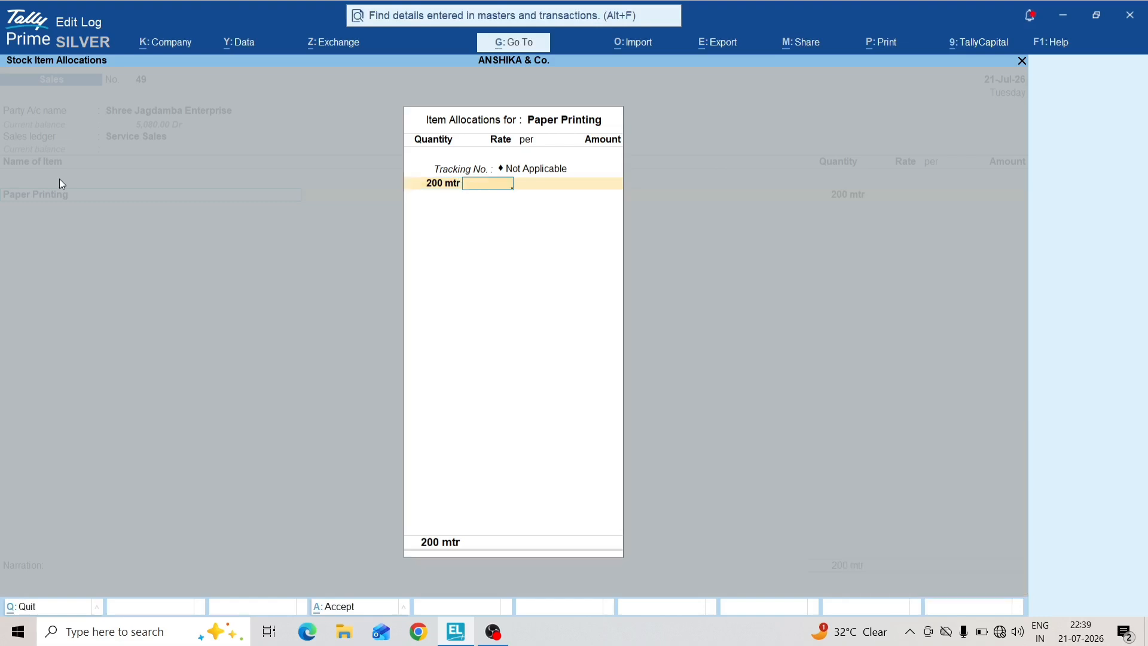
pyautogui.write('32')
pyautogui.press('Return')
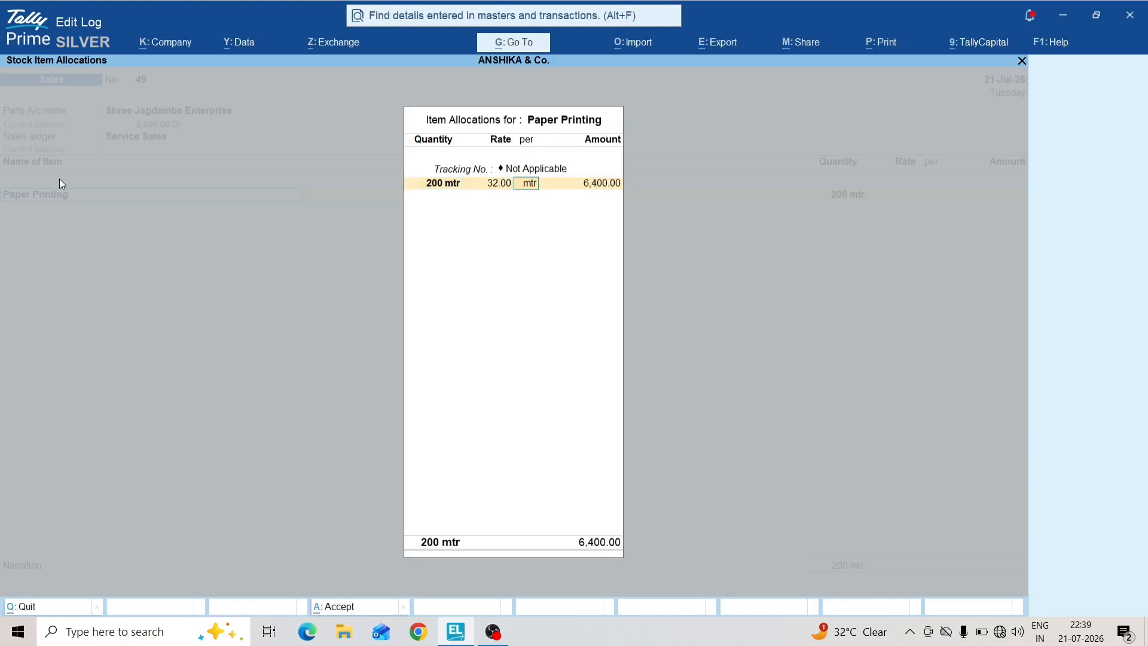
pyautogui.press('Return')
pyautogui.press('Return')
pyautogui.press('Return')
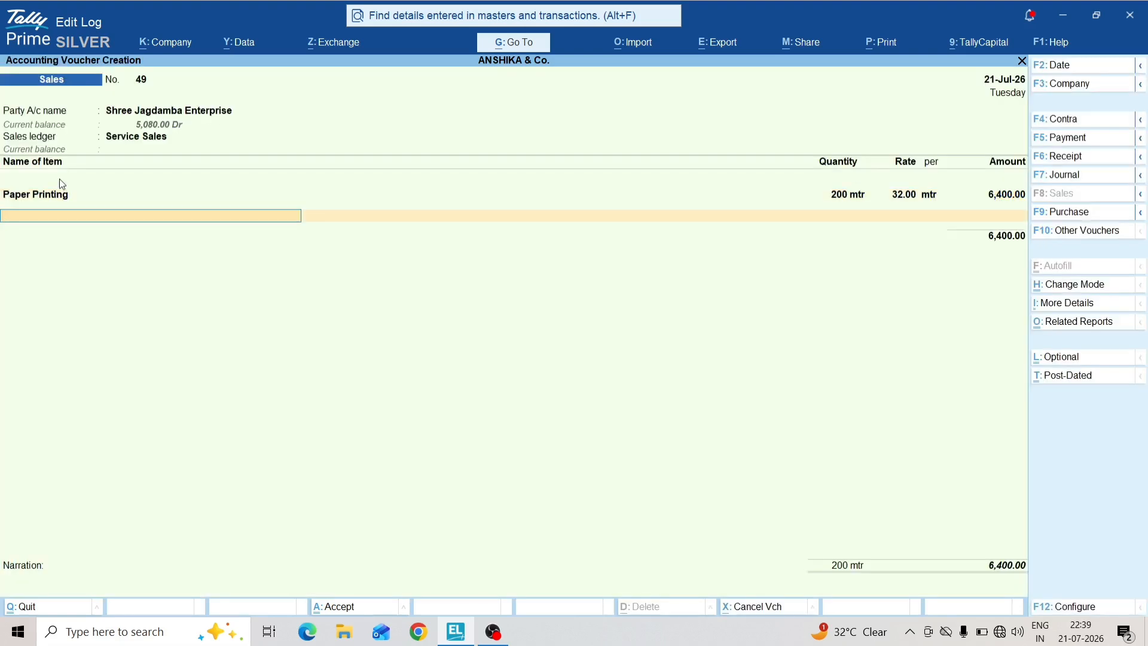
# Step: End the item list and add the Cgst, Sgst and ROUND OFF ledgers to the invoice
pyautogui.press('Return')
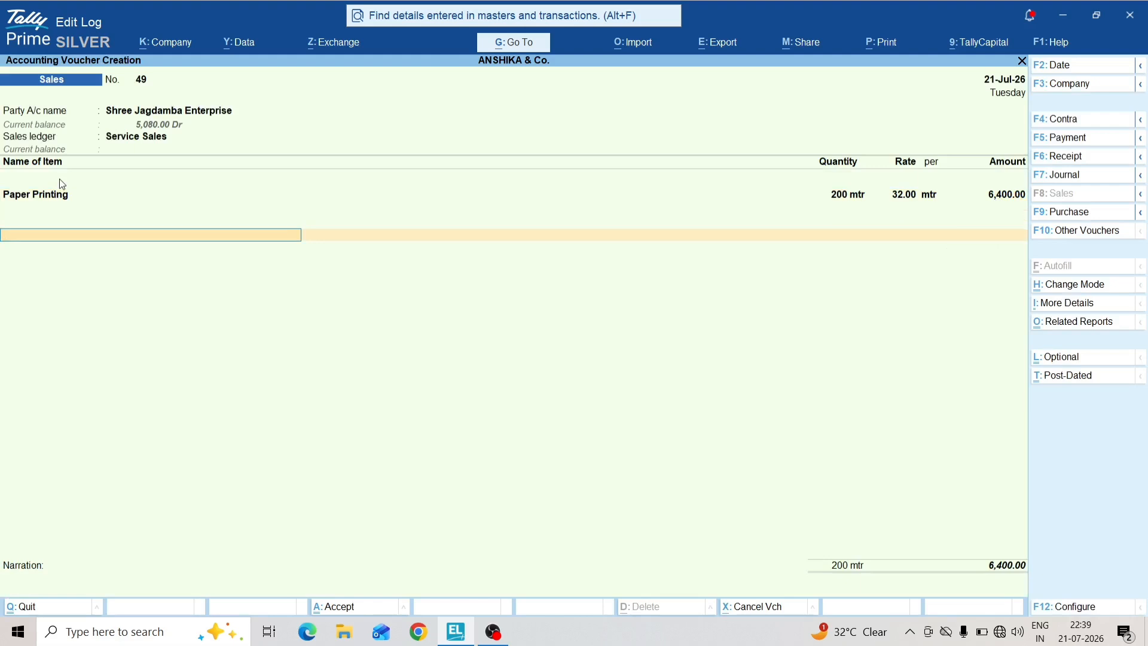
pyautogui.write('Cgst')
pyautogui.press('Return')
pyautogui.press('Return')
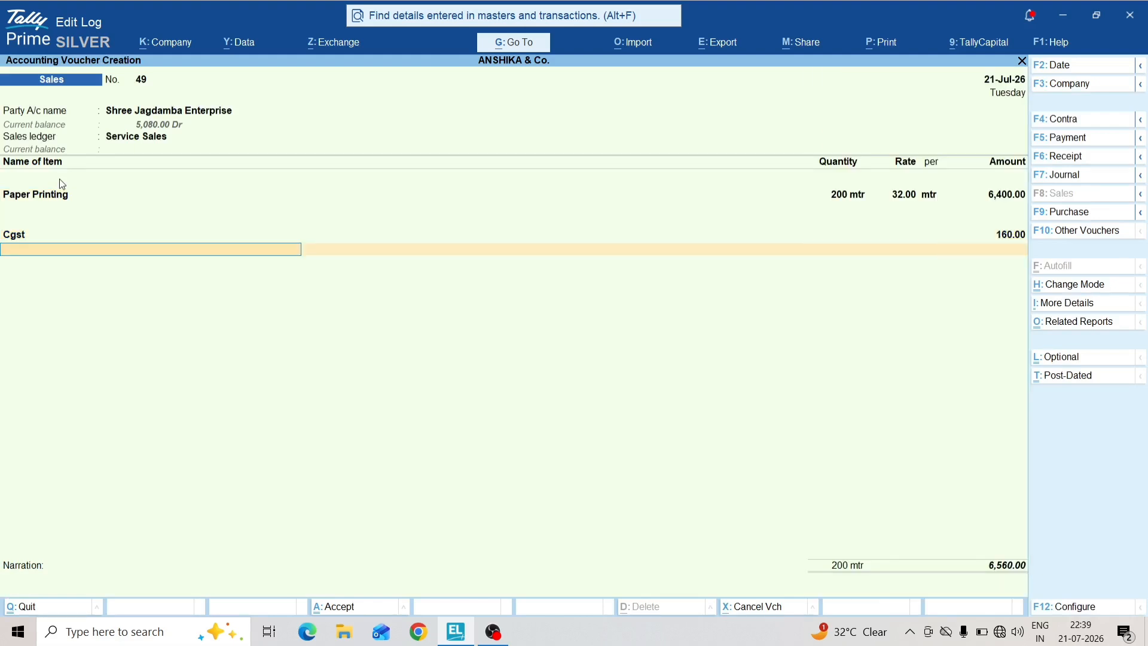
pyautogui.write('Sgst')
pyautogui.press('Return')
pyautogui.press('Return')
pyautogui.write('Round')
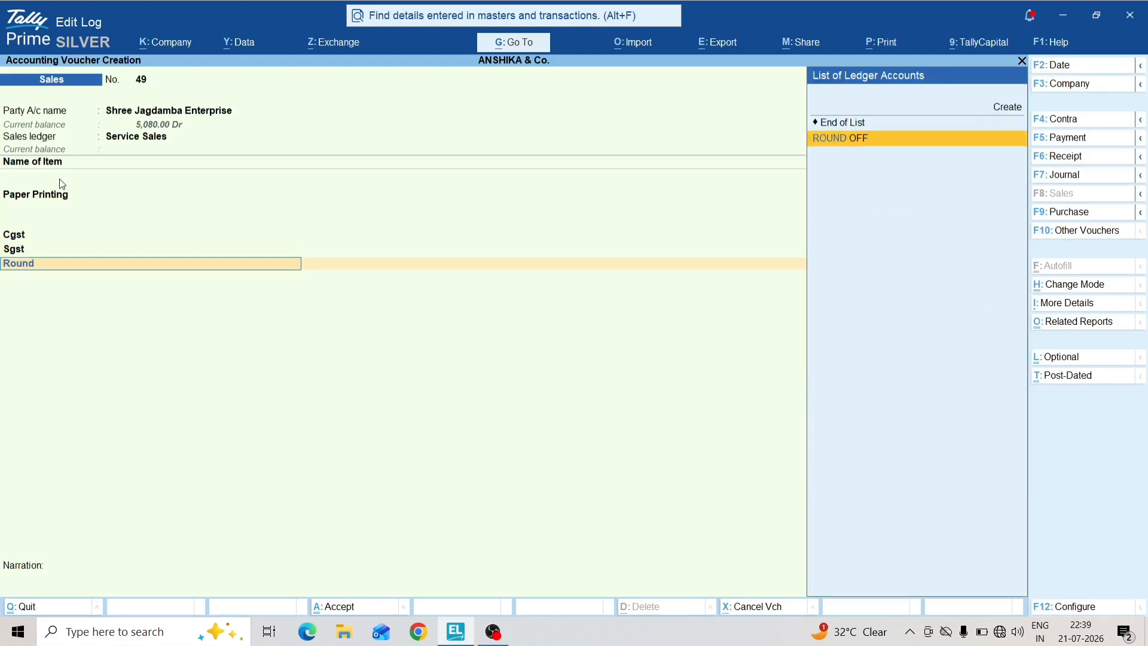
pyautogui.press('Return')
pyautogui.press('Return')
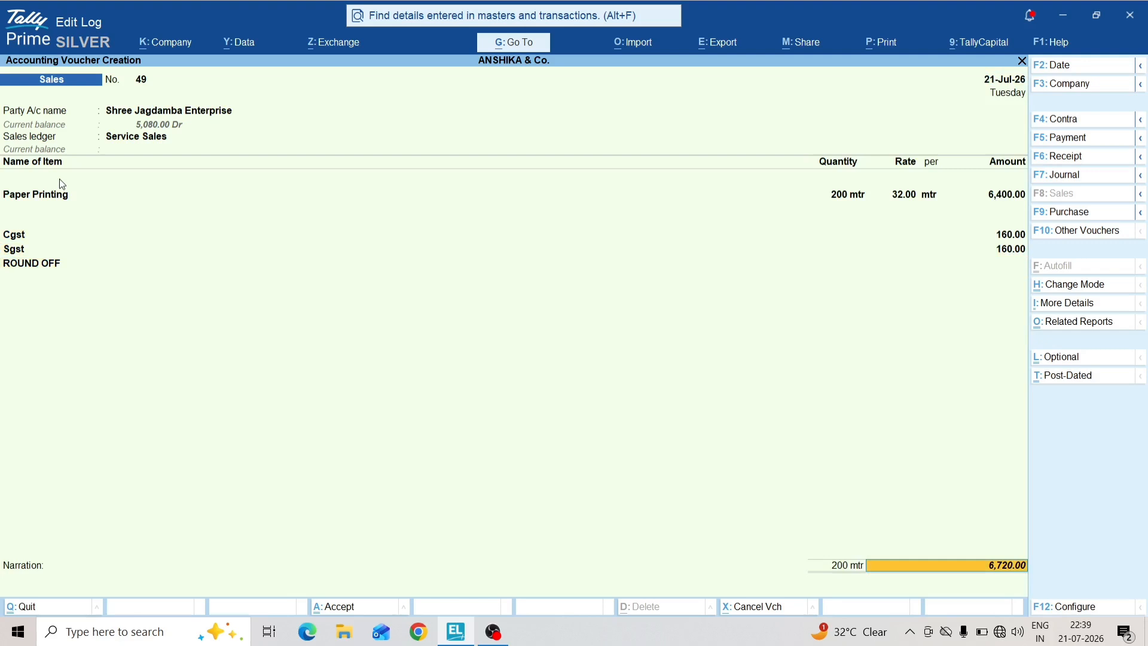
# Step: Leave the narration blank and accept sales voucher 49
pyautogui.press('Return')
pyautogui.press('Return')
pyautogui.press('Return')
pyautogui.press('Return')
pyautogui.press('Return')
pyautogui.press('Return')
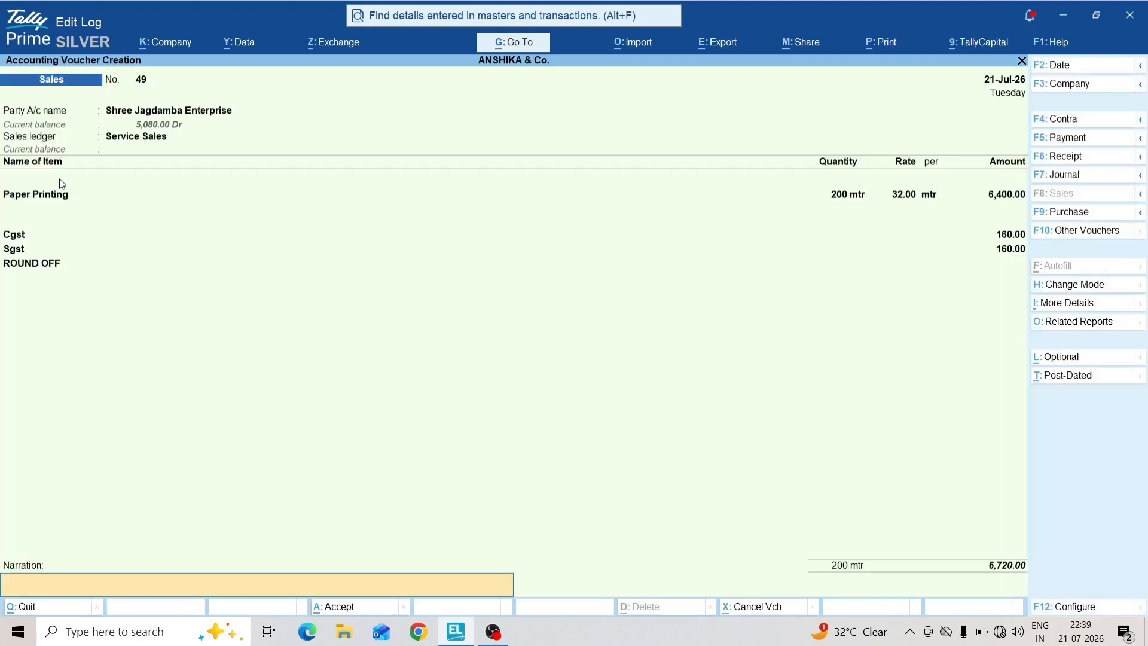
pyautogui.press('Return')
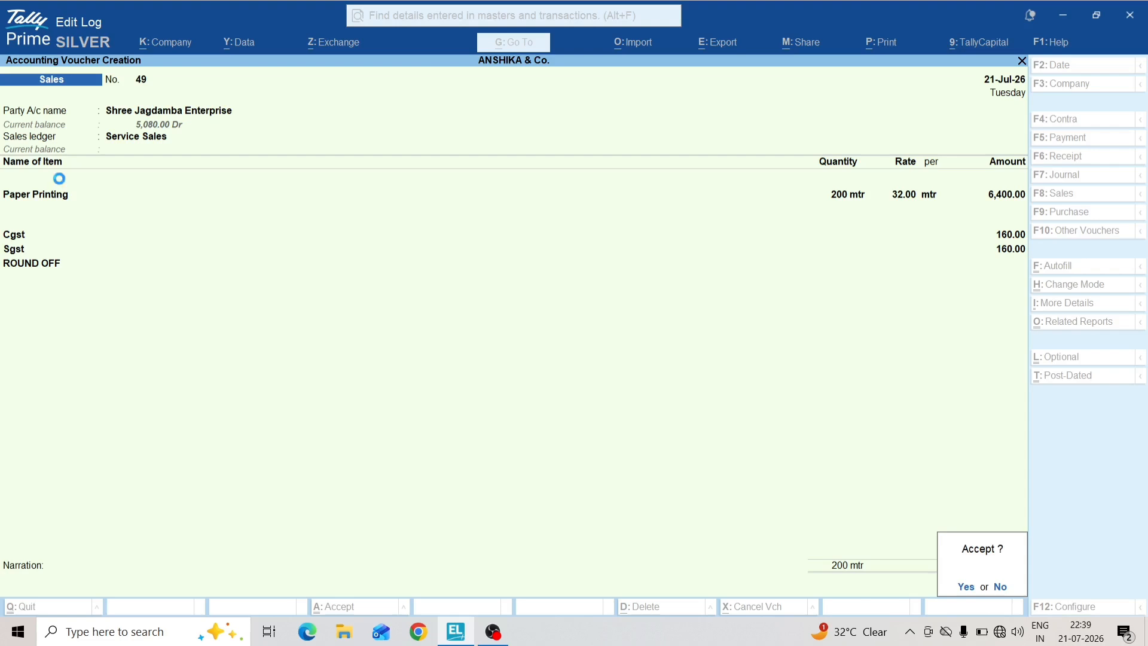
pyautogui.press('Return')
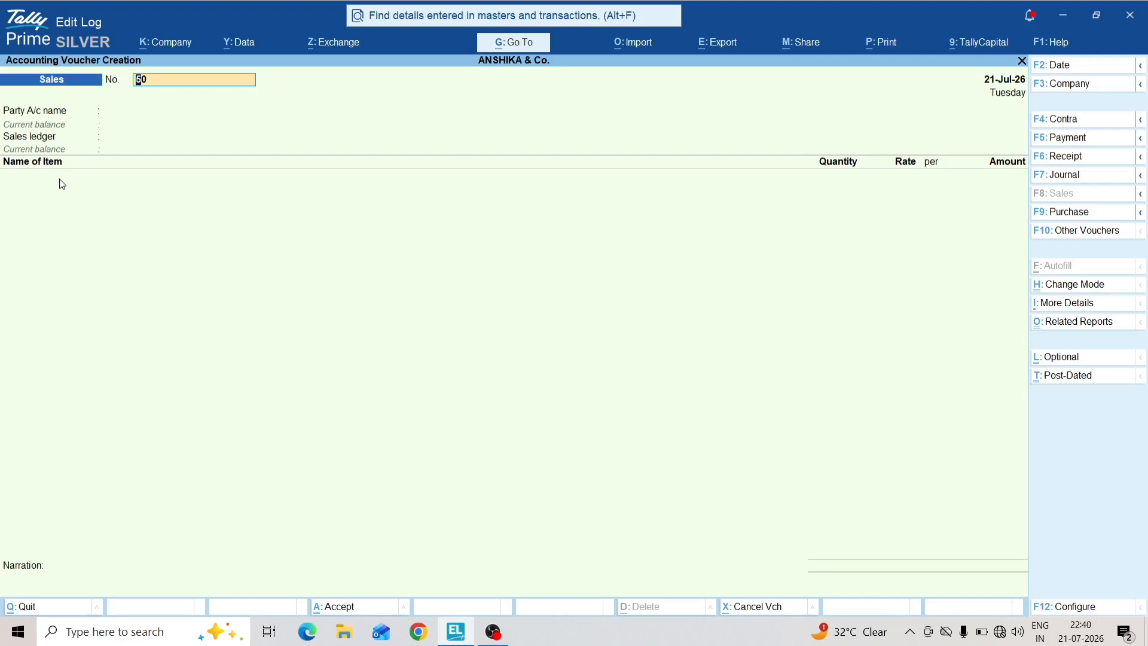
# Step: Start sales voucher 50 for Dharmendra Group, accept the default dispatch and party details, and use the Service Sales ledger
pyautogui.press('Return')
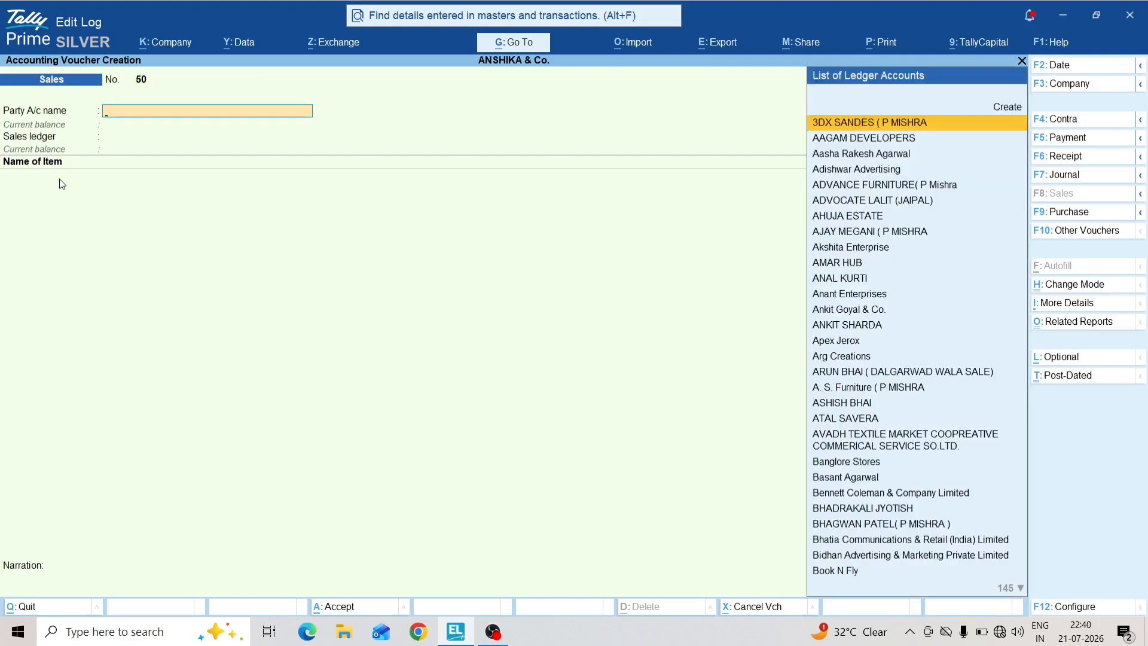
pyautogui.write('Group')
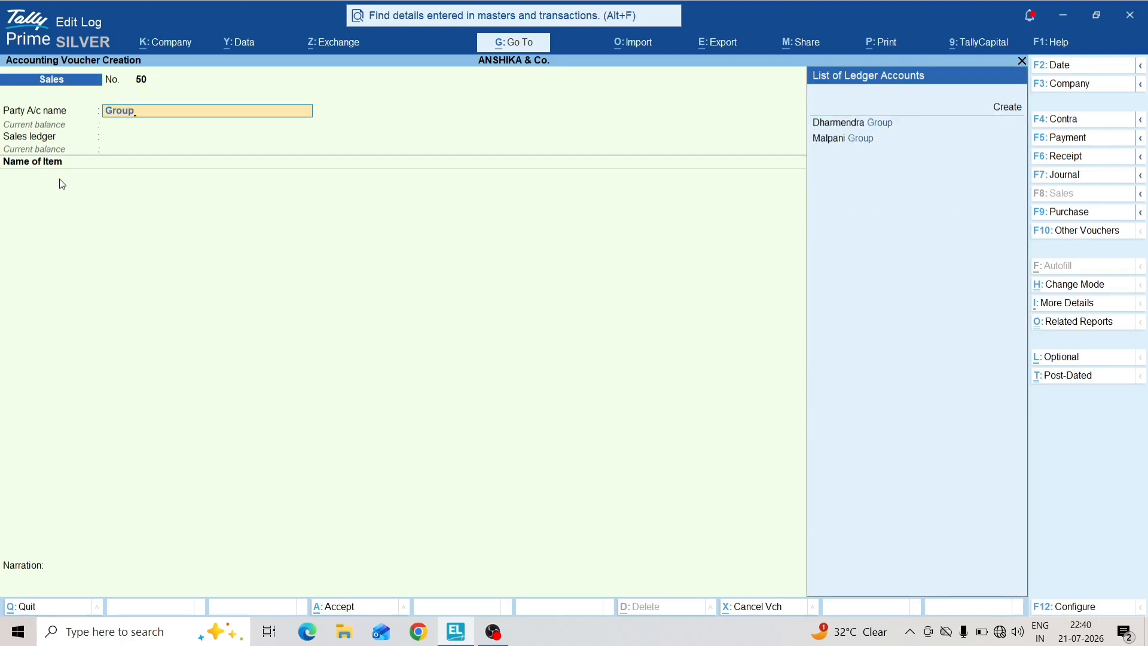
pyautogui.press('Return')
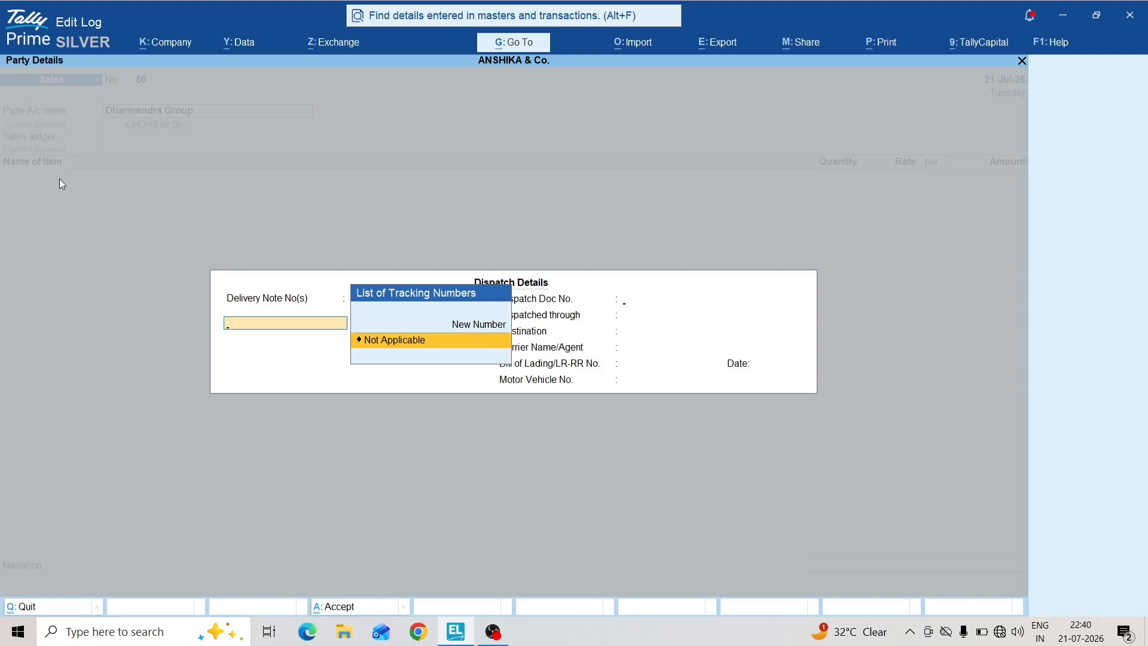
pyautogui.press('Return')
pyautogui.press('Return')
pyautogui.press('Return')
pyautogui.press('Return')
pyautogui.hotkey('ctrl', 'a')
pyautogui.hotkey('ctrl', 'a')
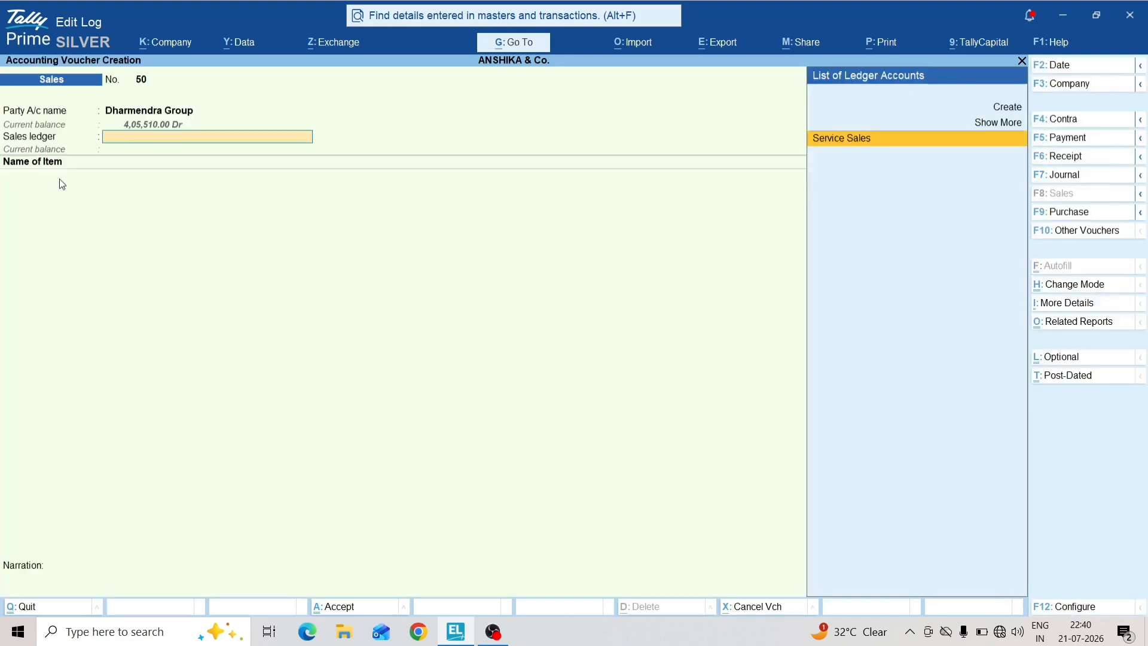
pyautogui.press('Return')
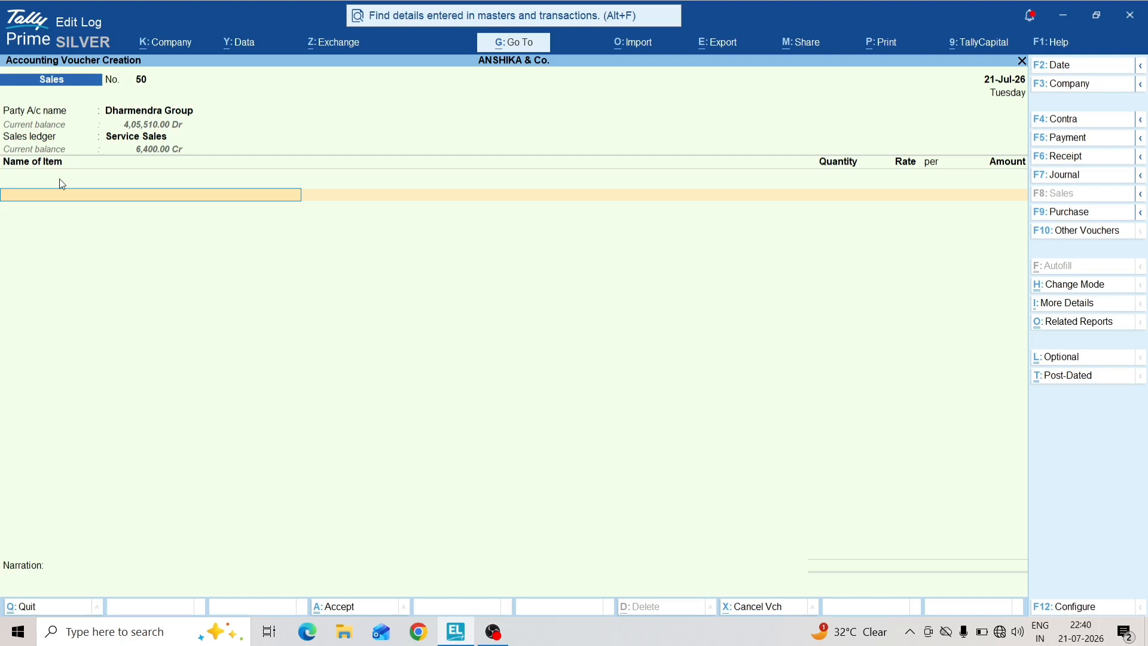
# Step: Select News Paper as the invoice item, check its allocation fields with tracking Not Applicable, and return to the item line
pyautogui.write('New')
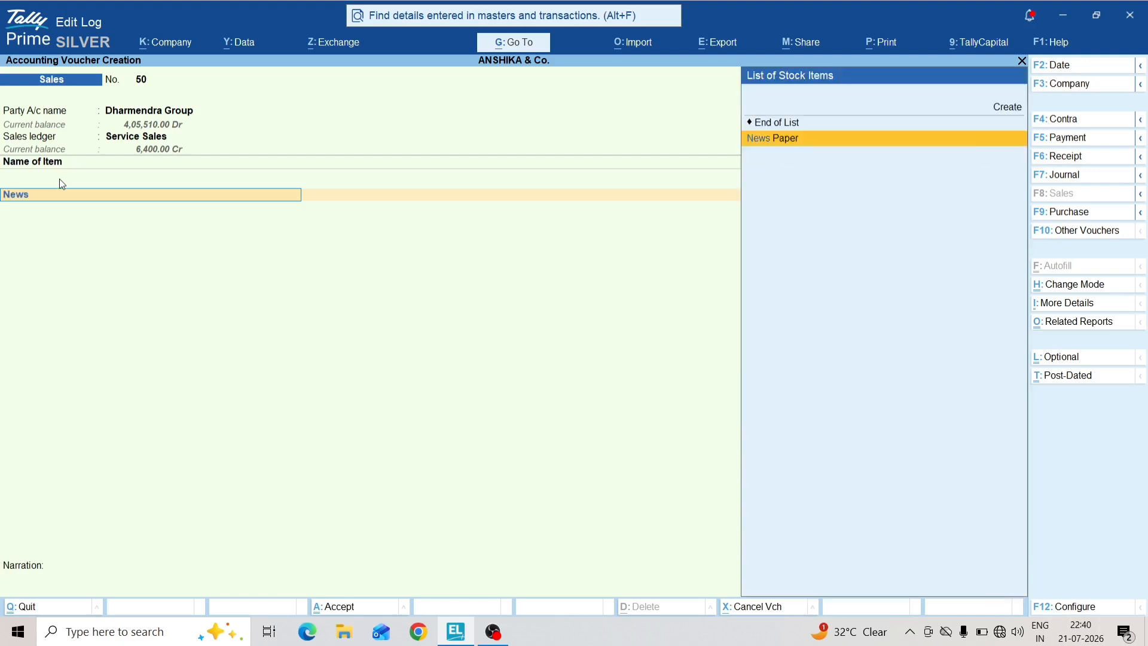
pyautogui.write('s')
pyautogui.press('Return')
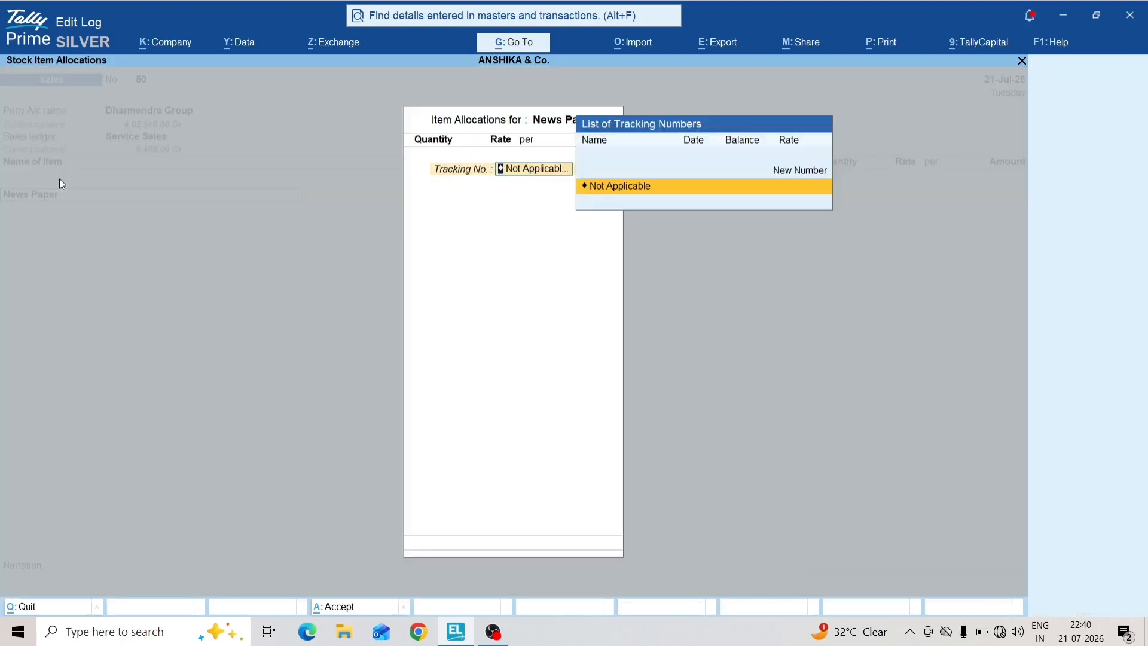
pyautogui.press('Return')
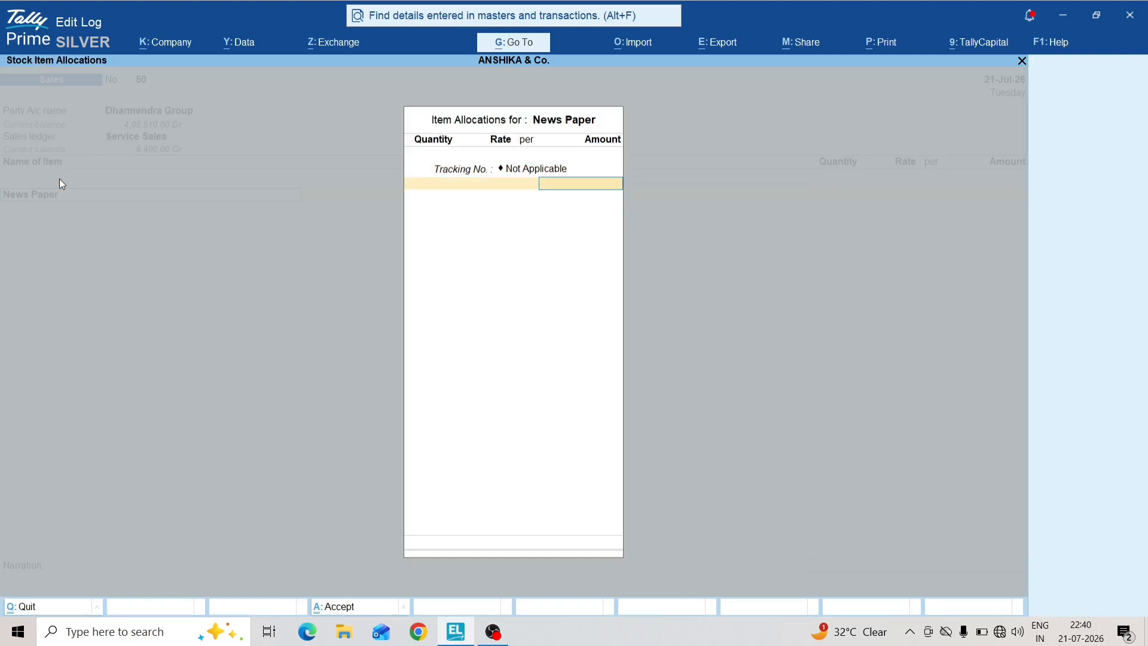
pyautogui.press('BackSpace')
pyautogui.press('BackSpace')
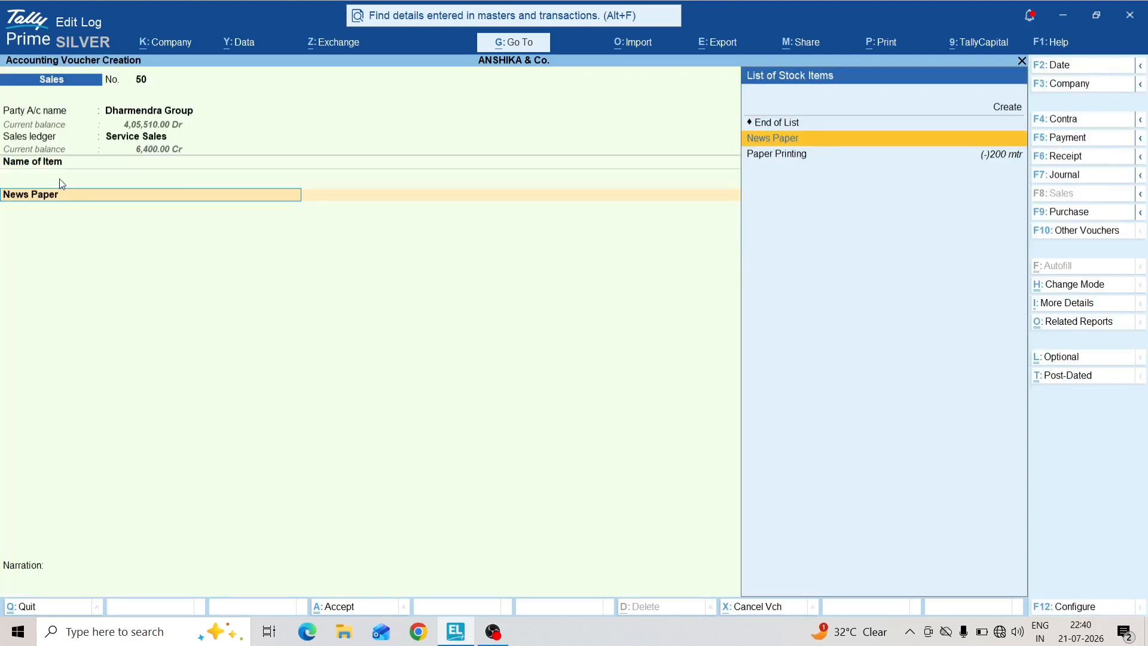
# Step: Alter the News Paper stock item to use mtr as its unit and save it
pyautogui.press('ctrl')
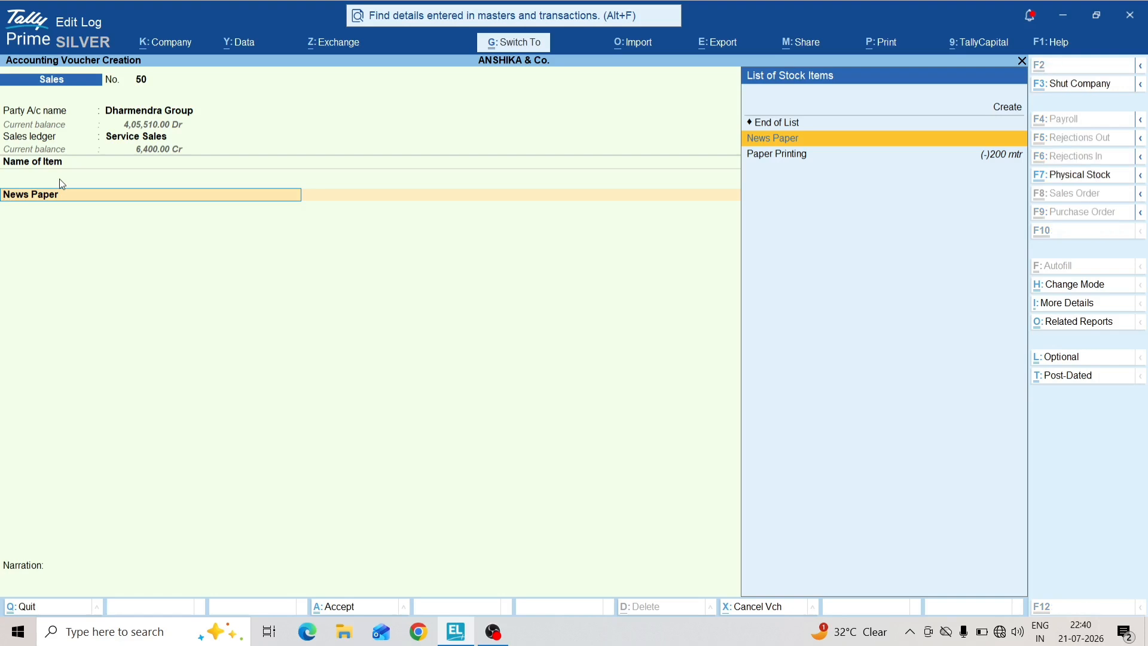
pyautogui.hotkey('ctrl', 'Return')
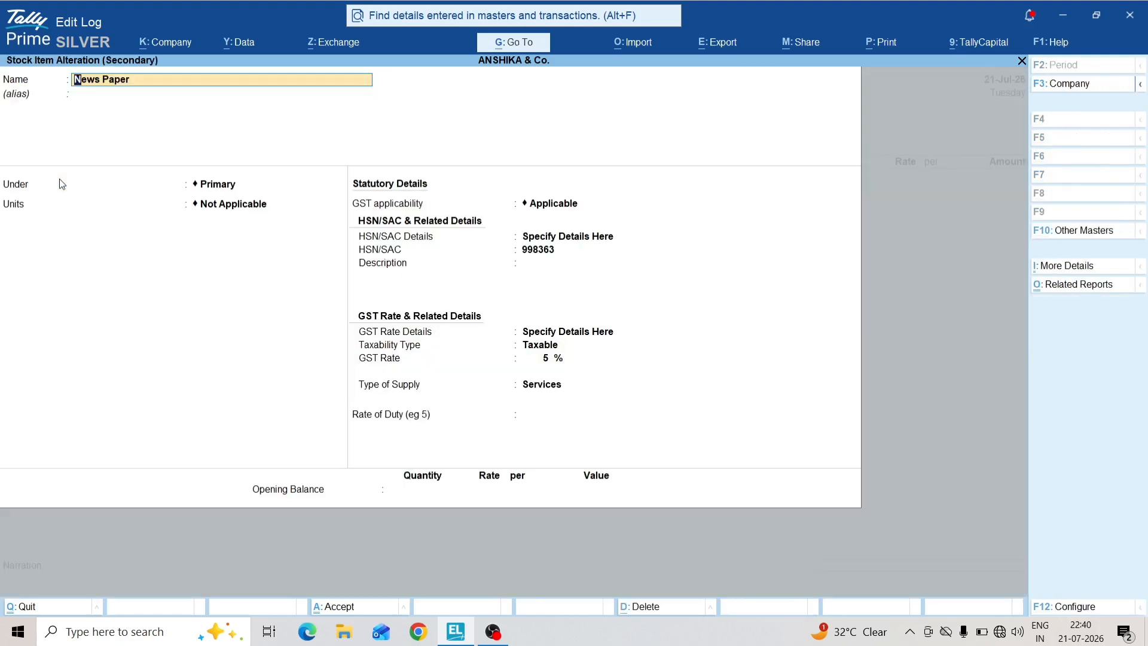
pyautogui.press('Return')
pyautogui.press('Return')
pyautogui.press('Return')
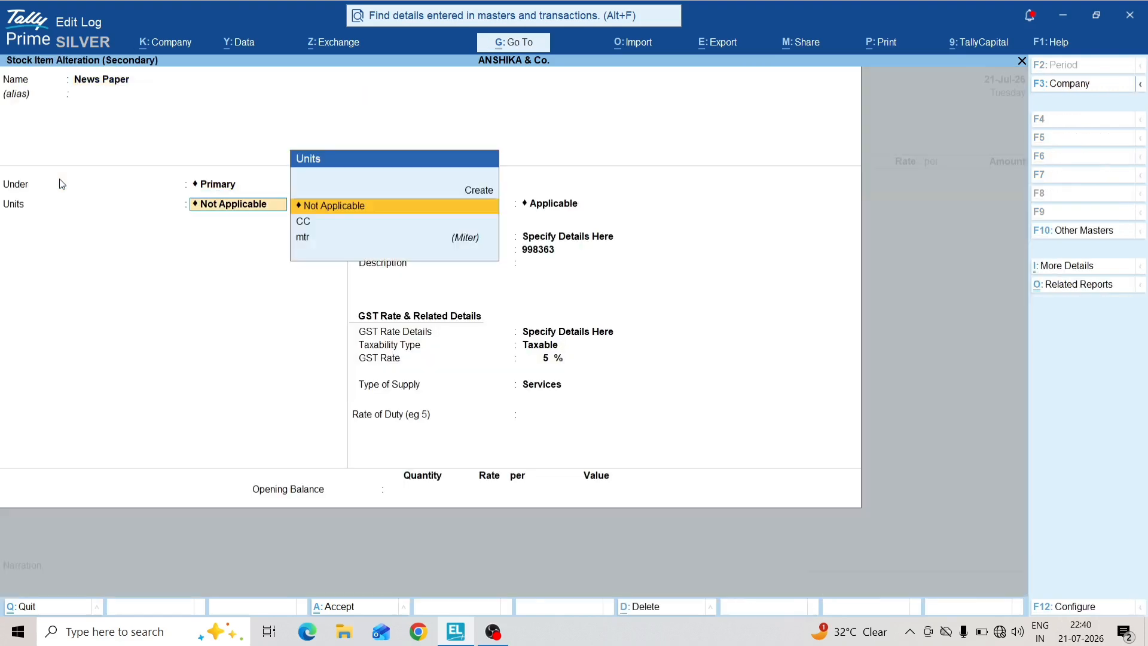
pyautogui.press('Down')
pyautogui.press('Down')
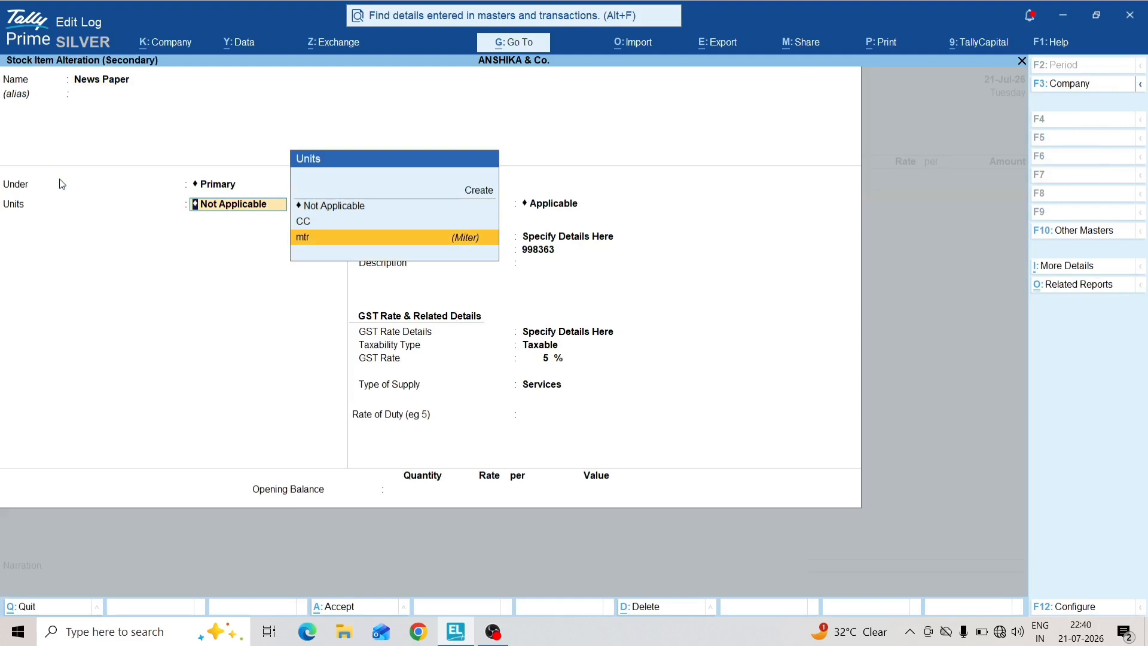
pyautogui.press('Return')
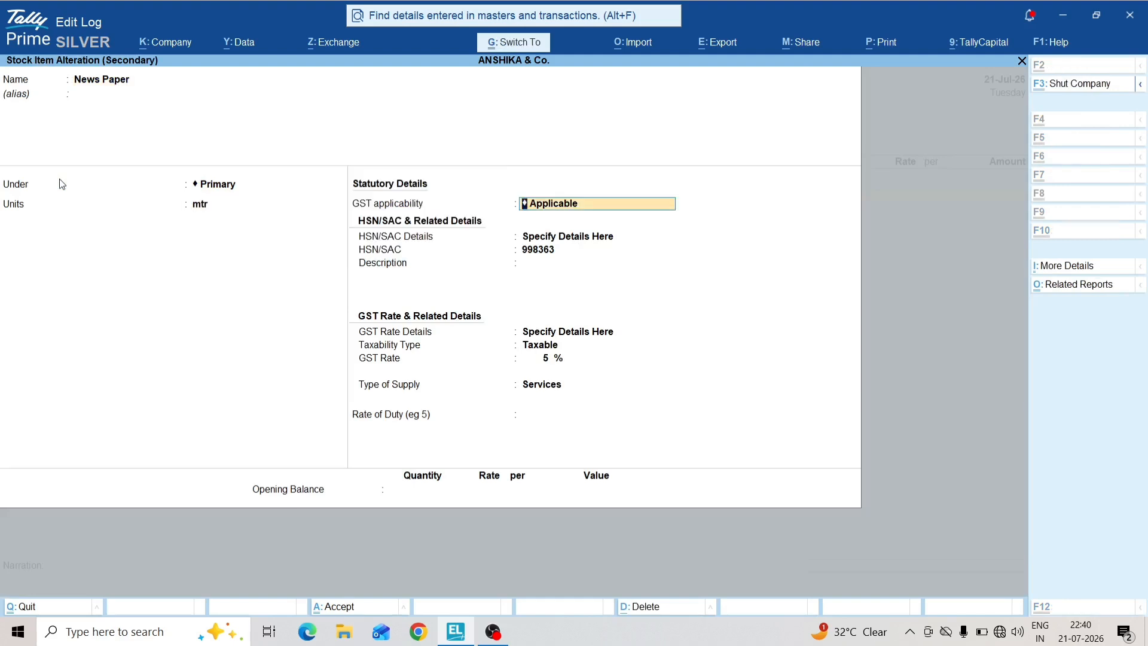
pyautogui.hotkey('ctrl', 'a')
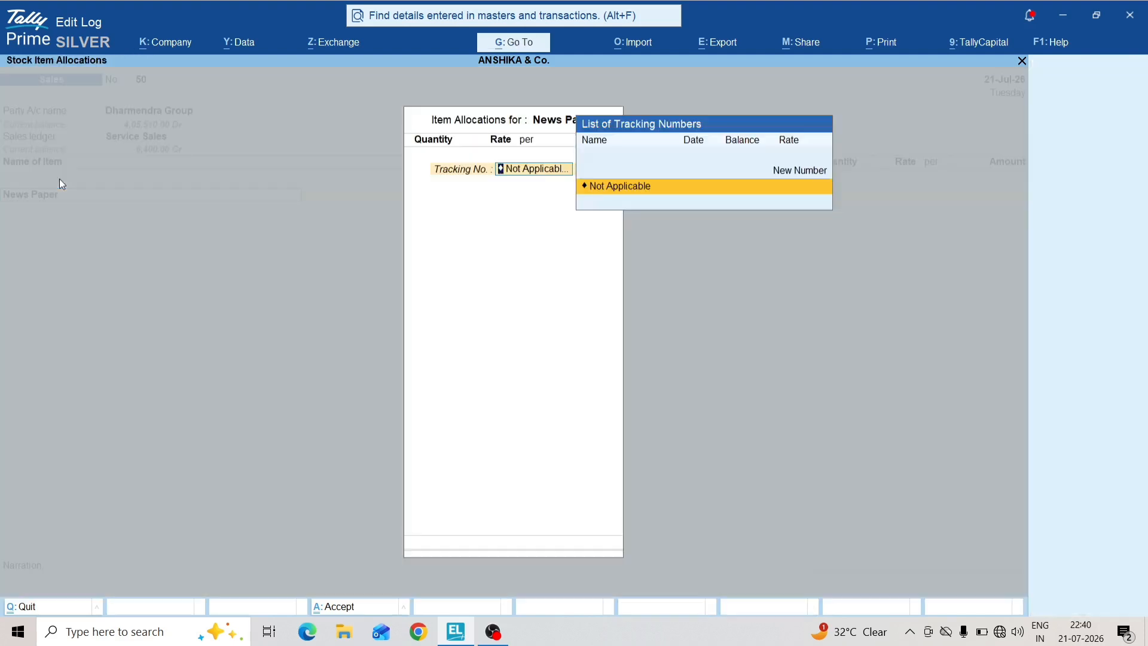
# Step: Enter 1000 mtr of News Paper at a rate of 50 per mtr, with the tracking number as Not Applicable
pyautogui.press('Return')
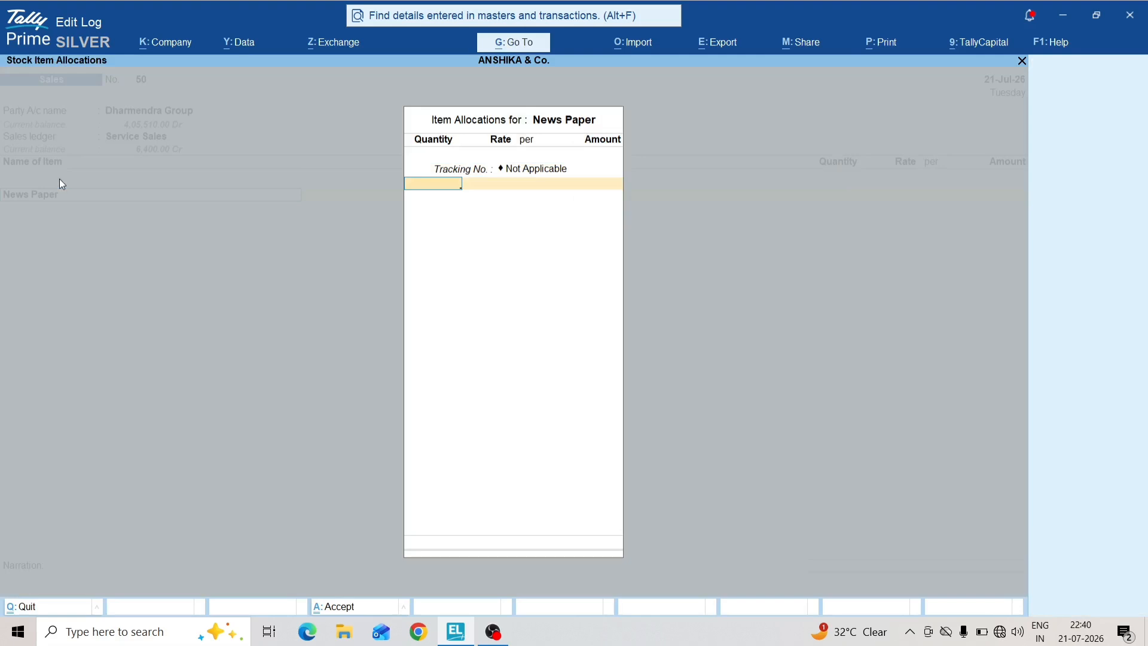
pyautogui.write('1000')
pyautogui.press('Return')
pyautogui.press('Return')
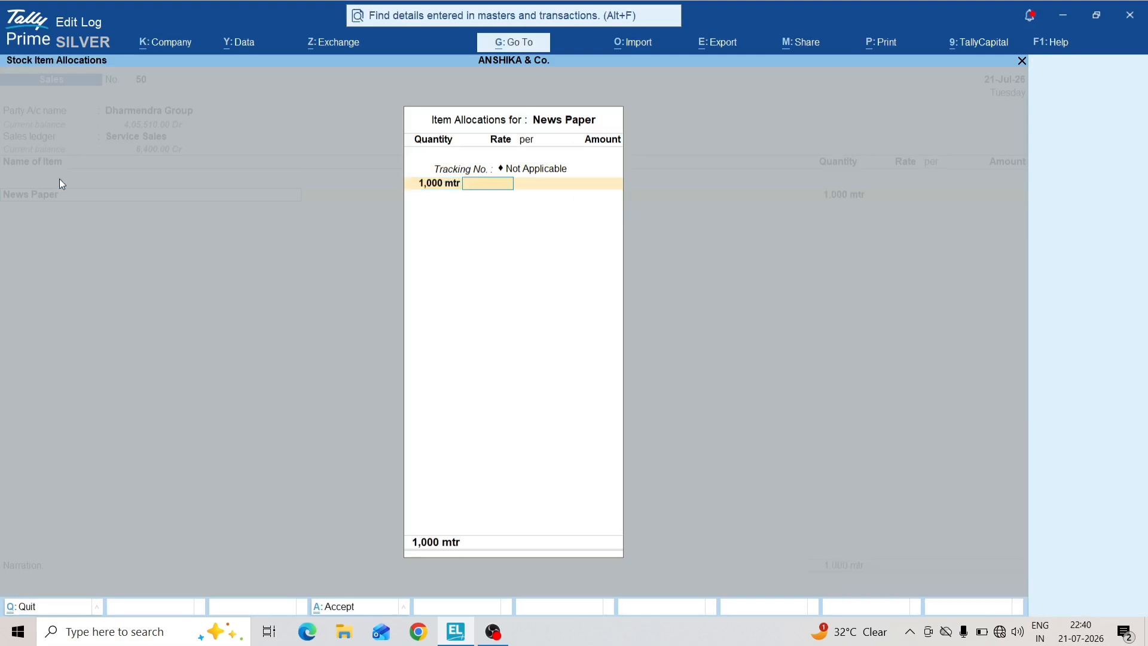
pyautogui.write('50')
pyautogui.press('Return')
pyautogui.press('Return')
pyautogui.press('Return')
pyautogui.press('Return')
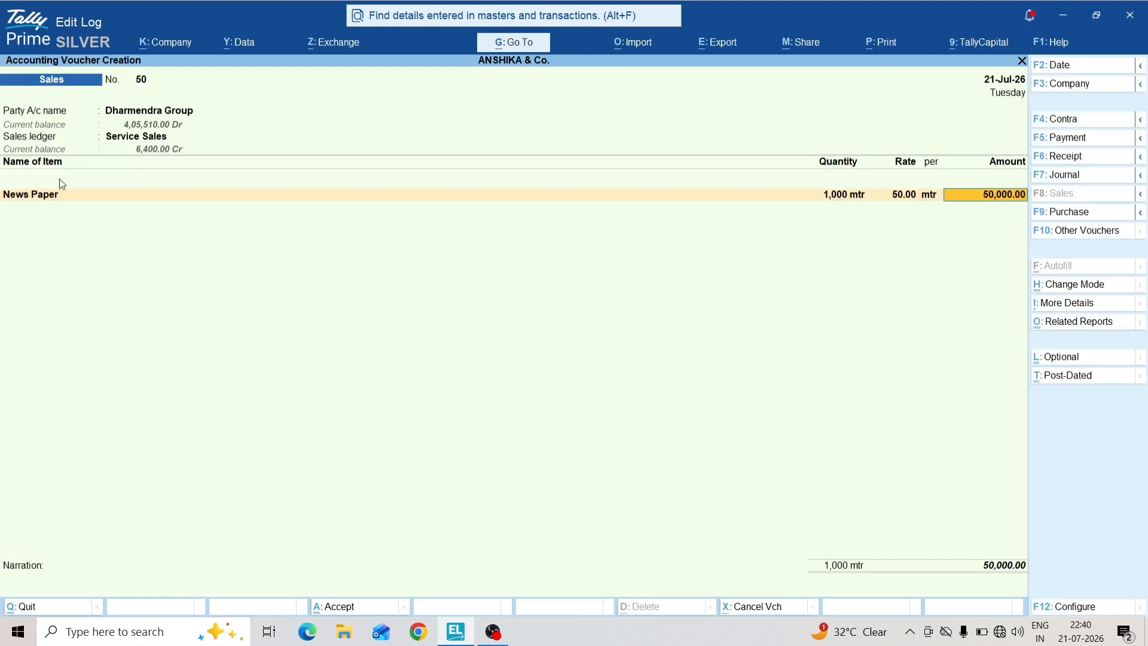
pyautogui.press('Return')
# Step: End the item list and add the Sgst and Cgst ledgers to the Dharmendra Group invoice
pyautogui.press('Return')
pyautogui.write('Sgst')
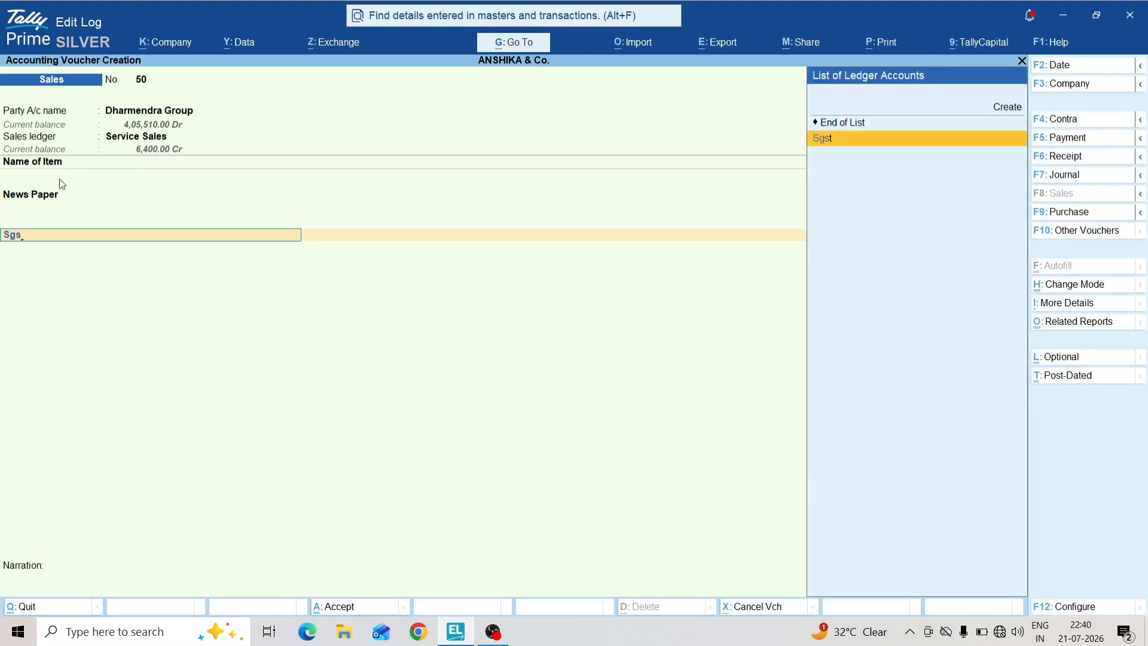
pyautogui.press('Return')
pyautogui.press('Return')
pyautogui.write('Cgst')
pyautogui.press('Return')
pyautogui.press('Return')
pyautogui.press('Return')
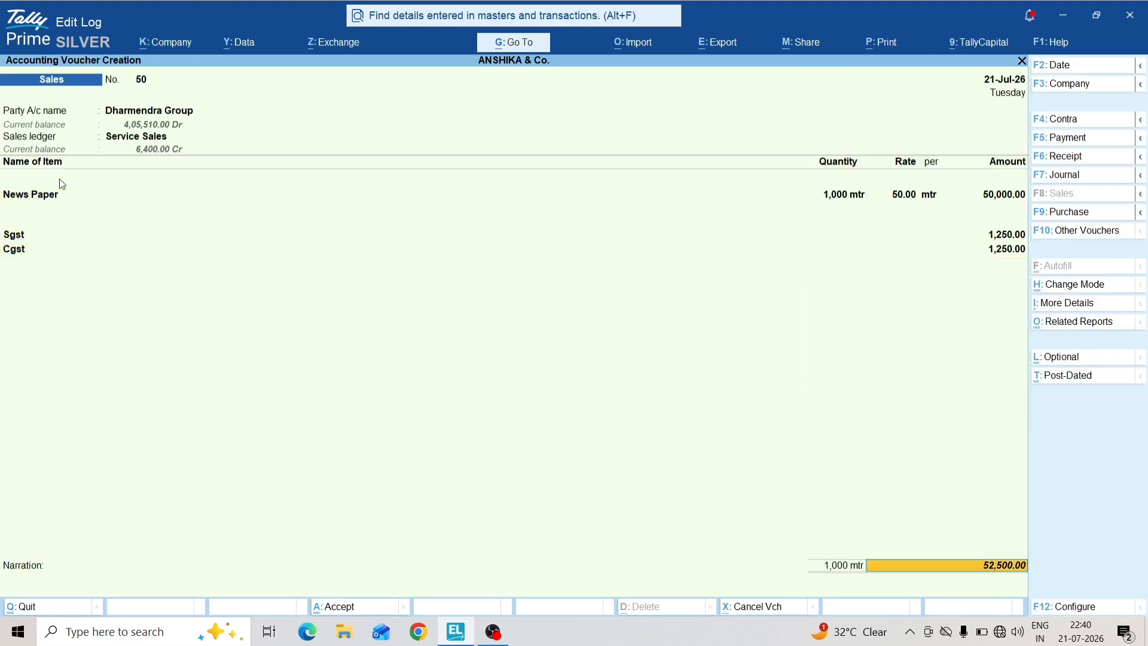
# Step: Record the Dharmendra Group bill as a New Ref for 52,500.00 Dr with 1 day of credit and save the invoice
pyautogui.press('Return')
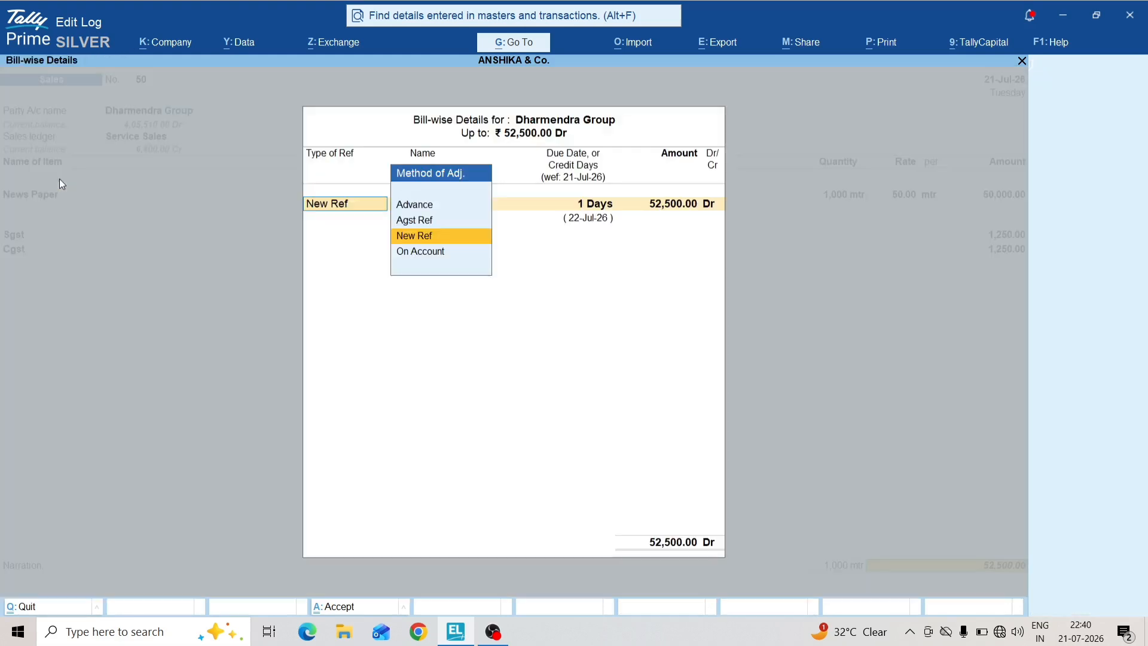
pyautogui.press('Return')
pyautogui.press('Return')
pyautogui.press('Return')
pyautogui.press('Return')
pyautogui.press('Return')
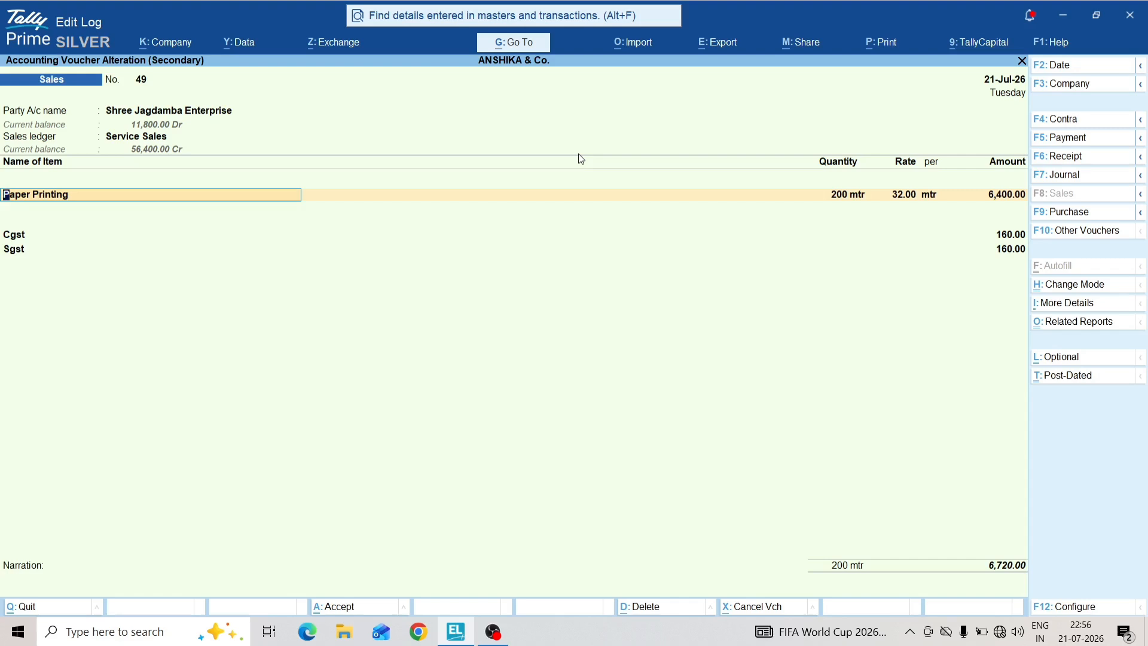
# Step: Open the Paper Printing stock item from the Shree Jagdamba Enterprise invoice, examine its group and unit fields, and quit without saving
pyautogui.hotkey('ctrl', 'Return')
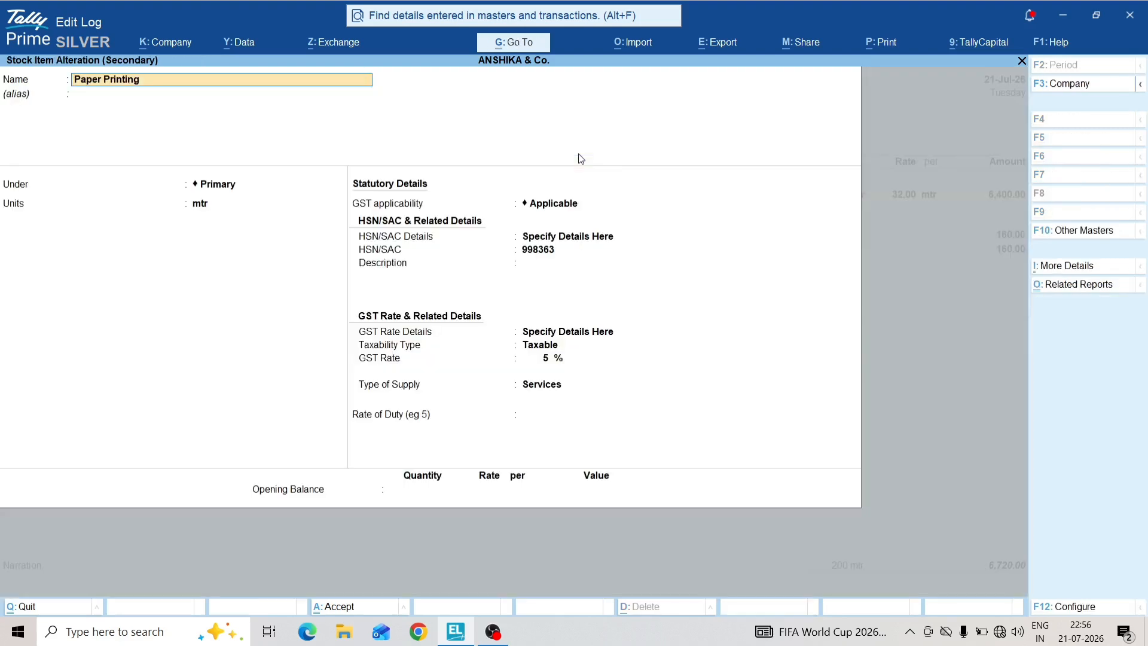
pyautogui.press('Return')
pyautogui.press('Return')
pyautogui.press('Return')
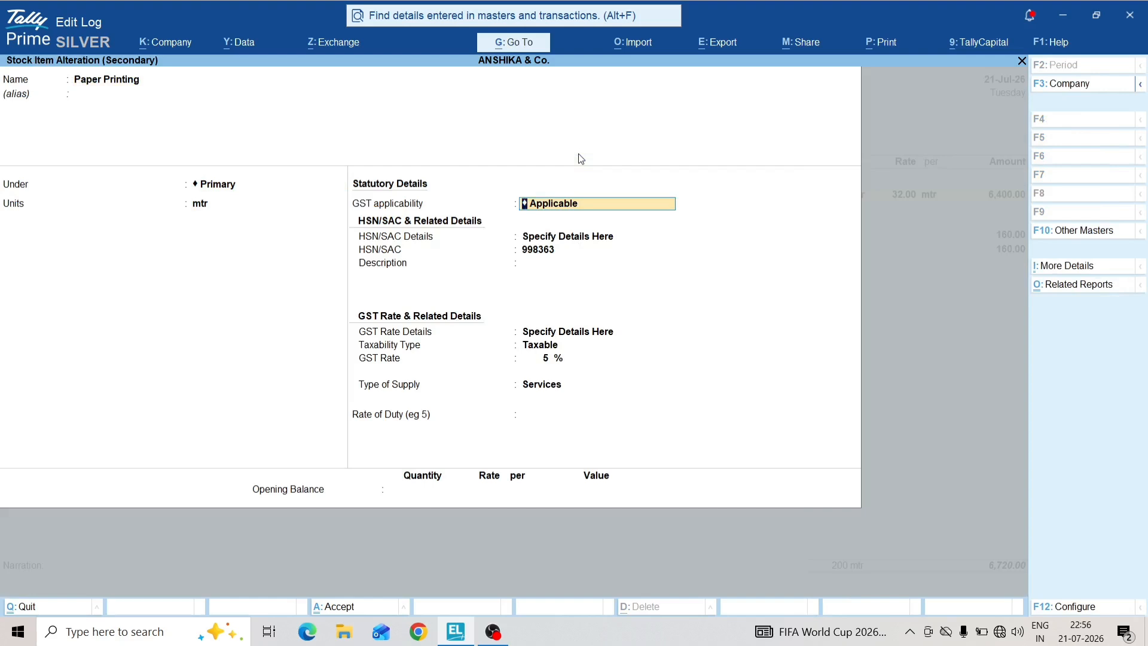
pyautogui.press('BackSpace')
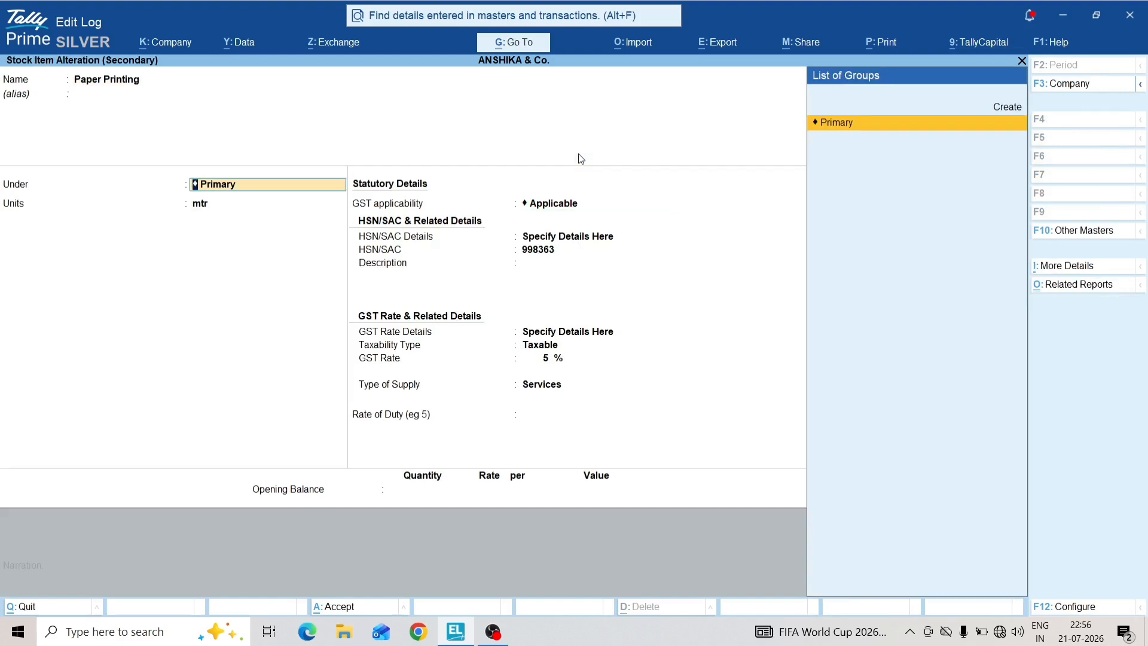
pyautogui.press('Return')
pyautogui.press('BackSpace')
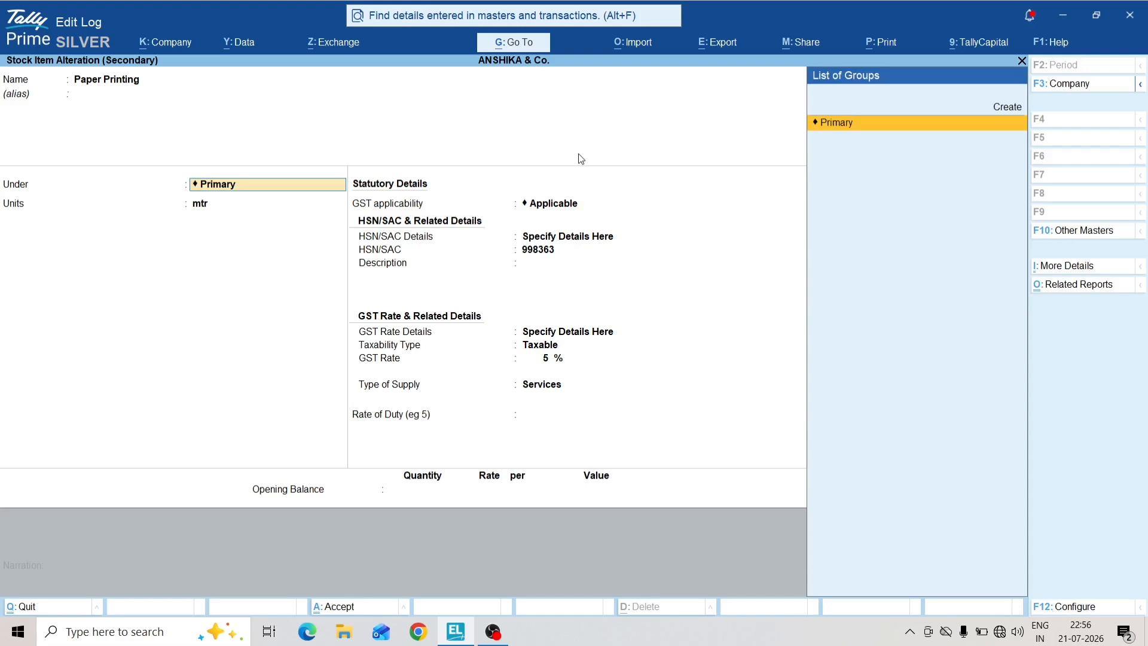
pyautogui.press('Escape')
pyautogui.press('Escape')
pyautogui.press('y')
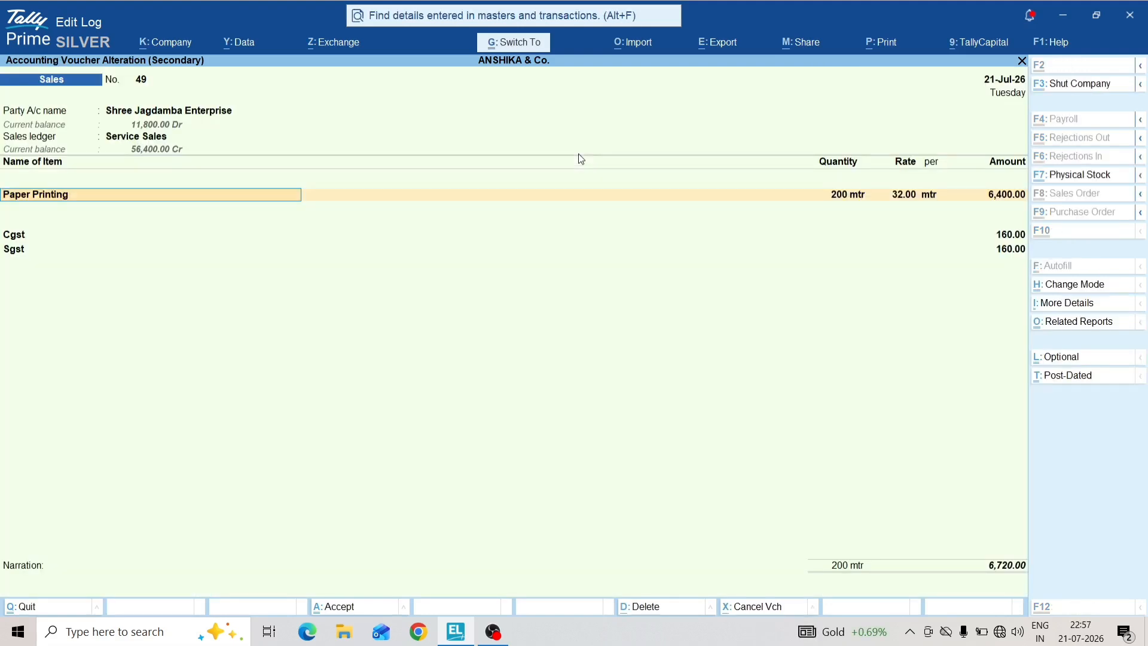
# Step: Reopen the Paper Printing stock item, examine its GST applicability field, and quit without saving
pyautogui.hotkey('ctrl', 'Return')
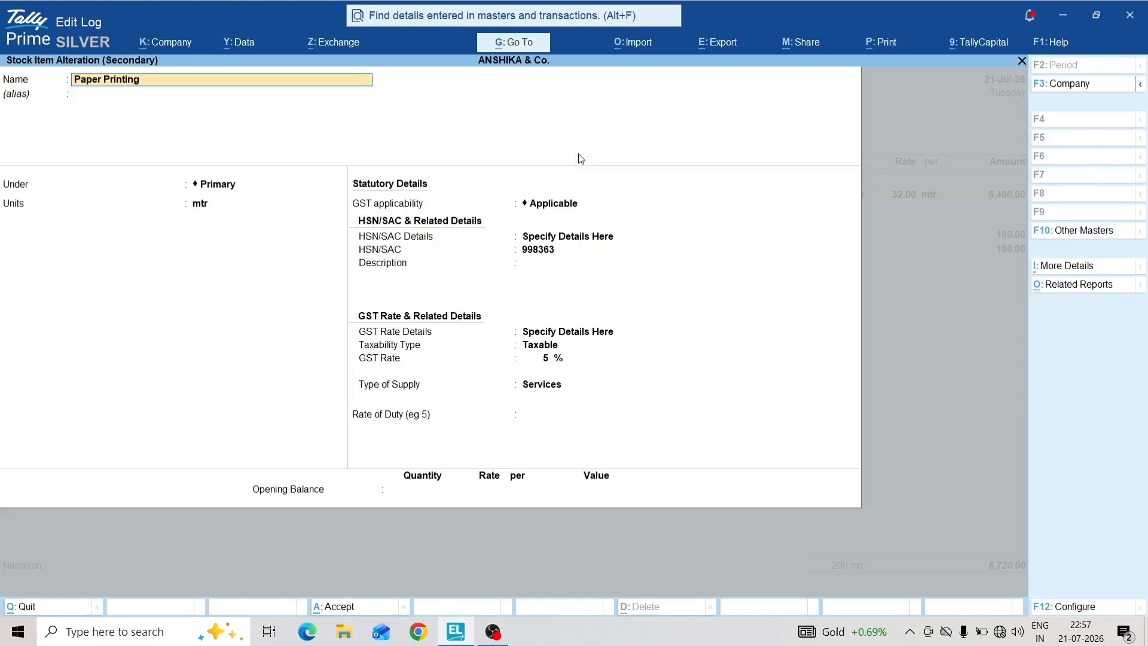
pyautogui.press('Return')
pyautogui.press('Return')
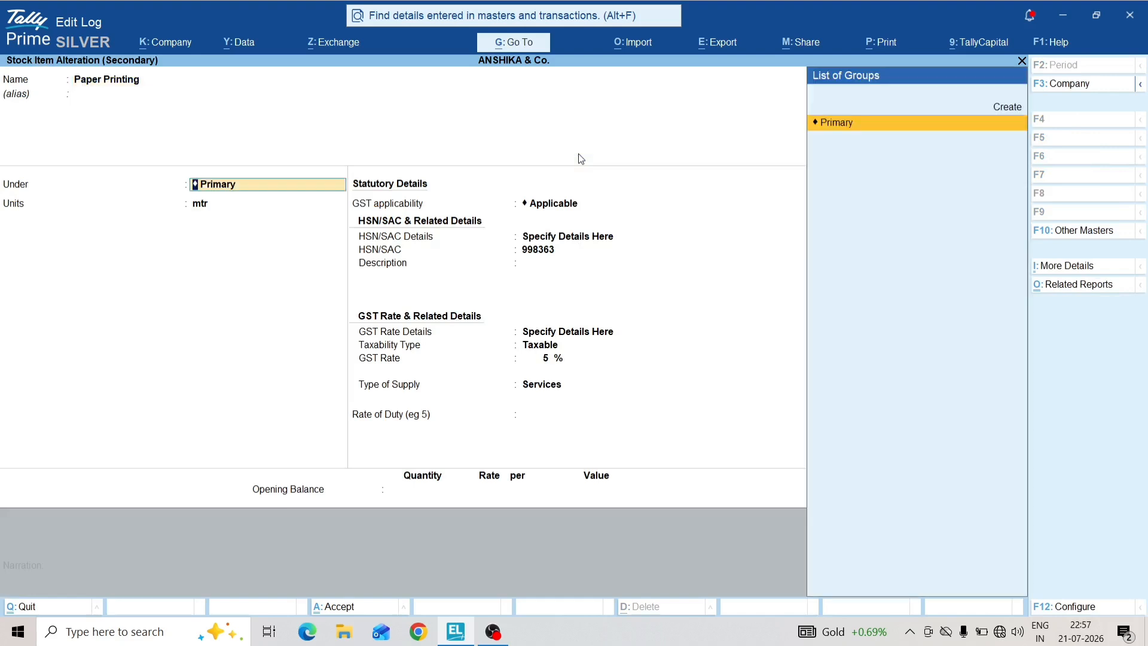
pyautogui.press('Return')
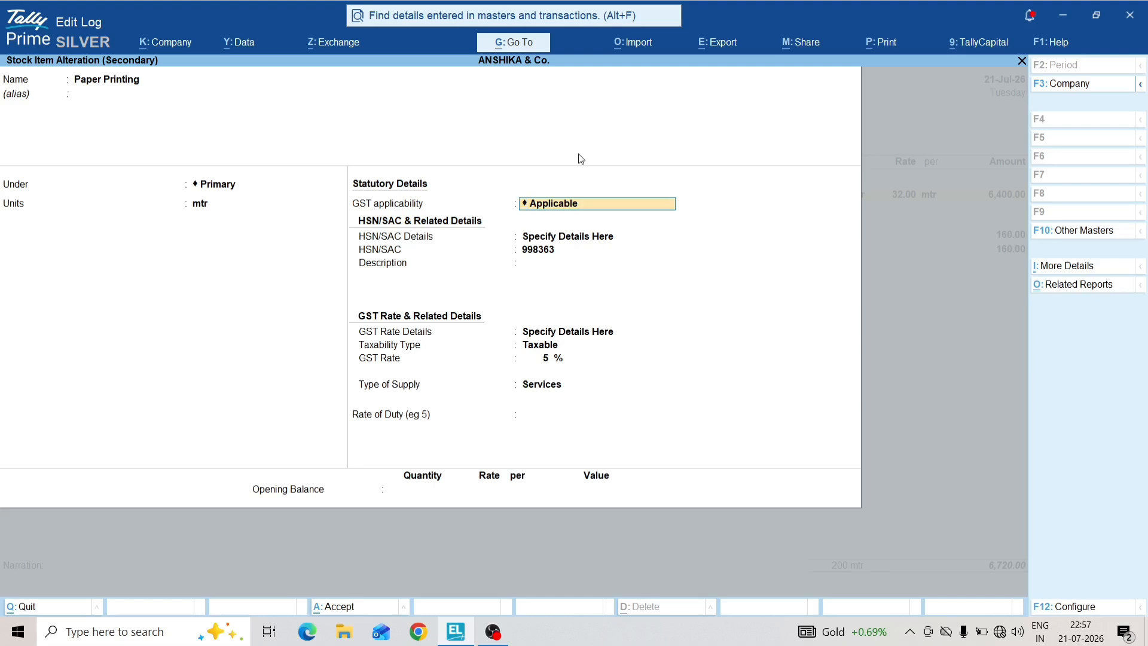
pyautogui.press('space')
pyautogui.press('Escape')
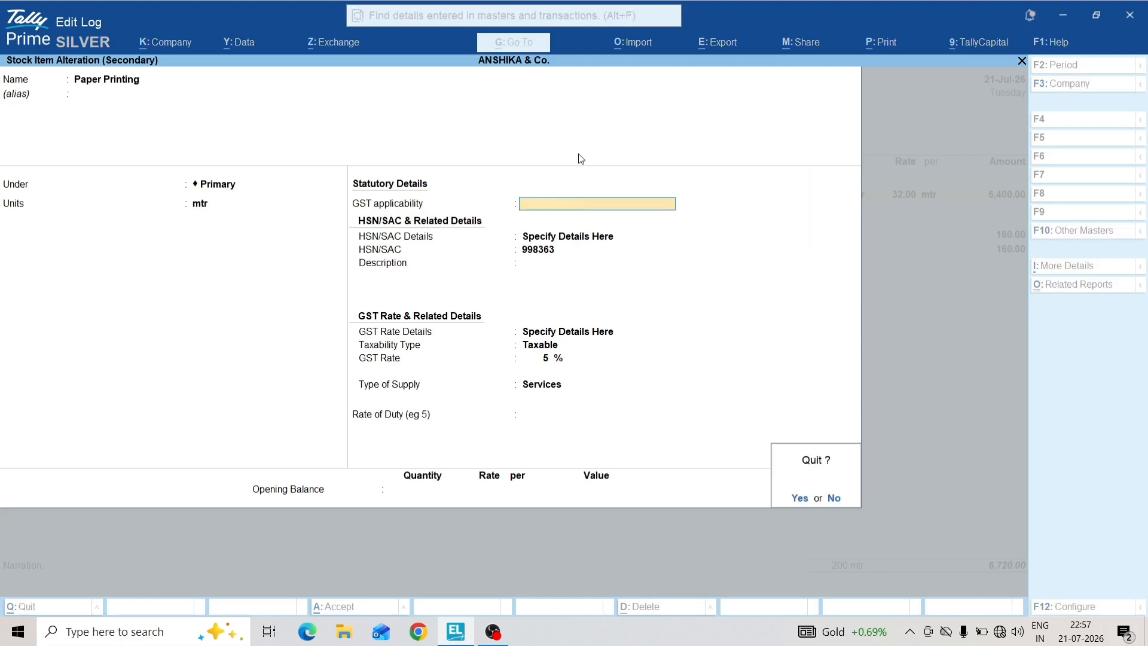
pyautogui.press('y')
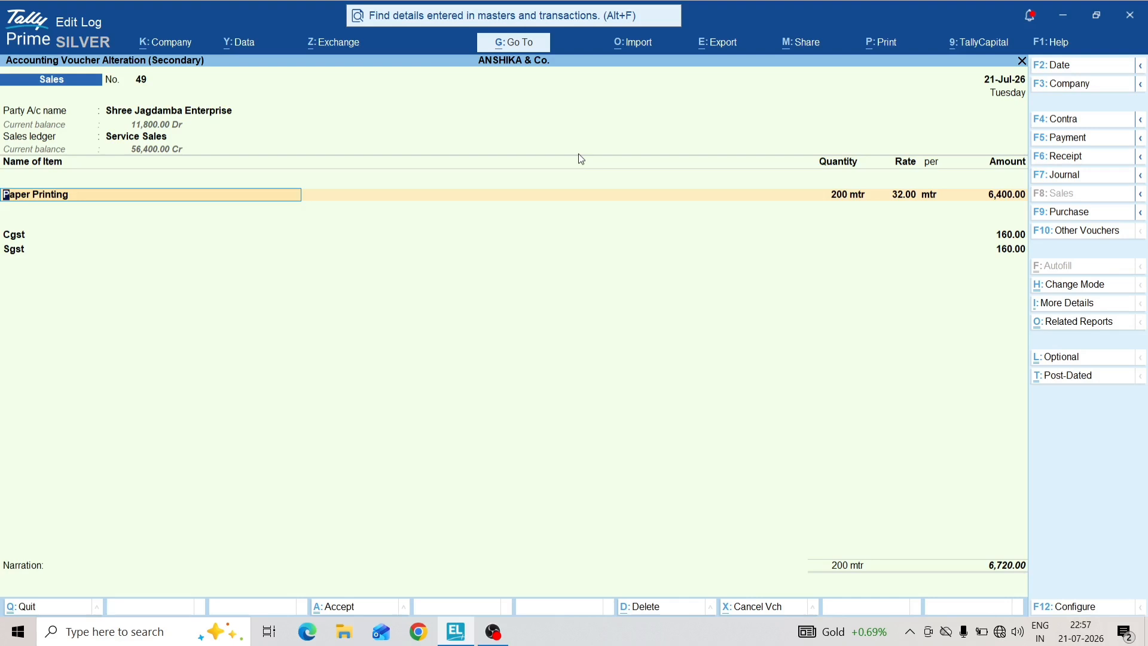
# Step: Go through the Paper Printing stock item's fields again up to the statutory details and leave it without changes
pyautogui.press('ctrl')
pyautogui.hotkey('ctrl', 'Return')
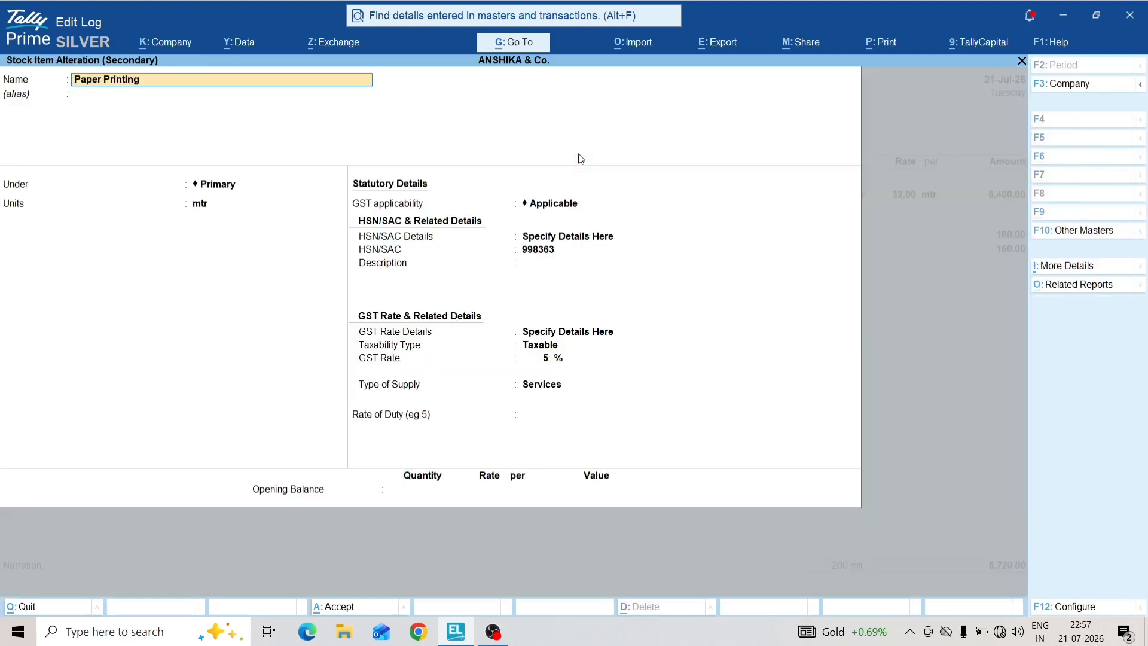
pyautogui.press('Return')
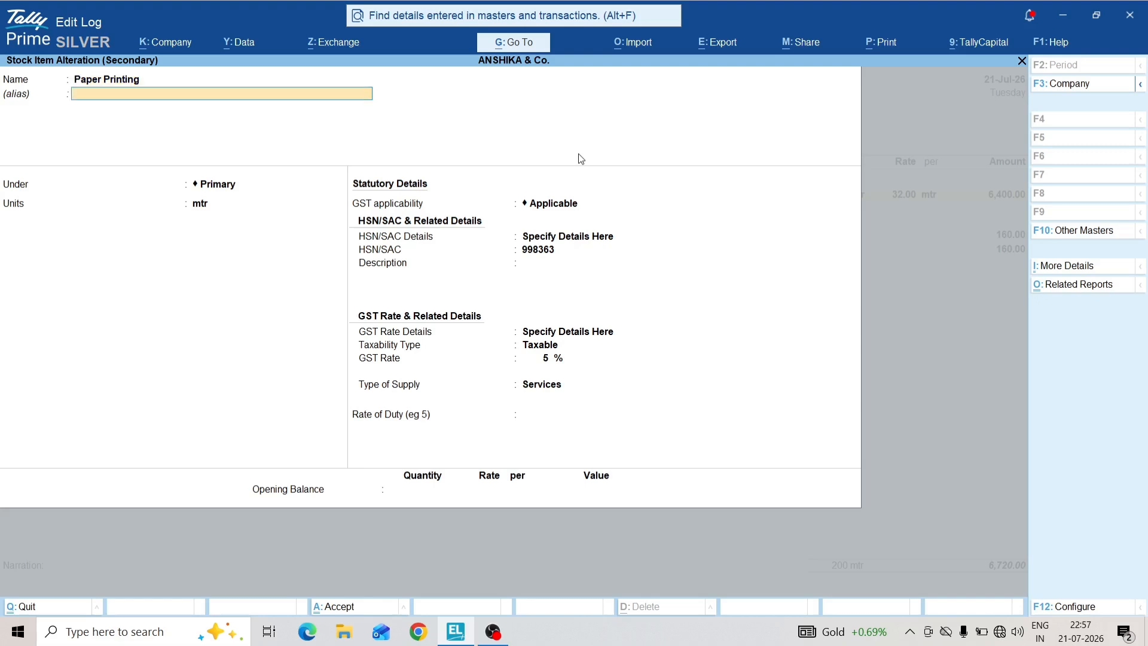
pyautogui.press('Return')
pyautogui.press('Return')
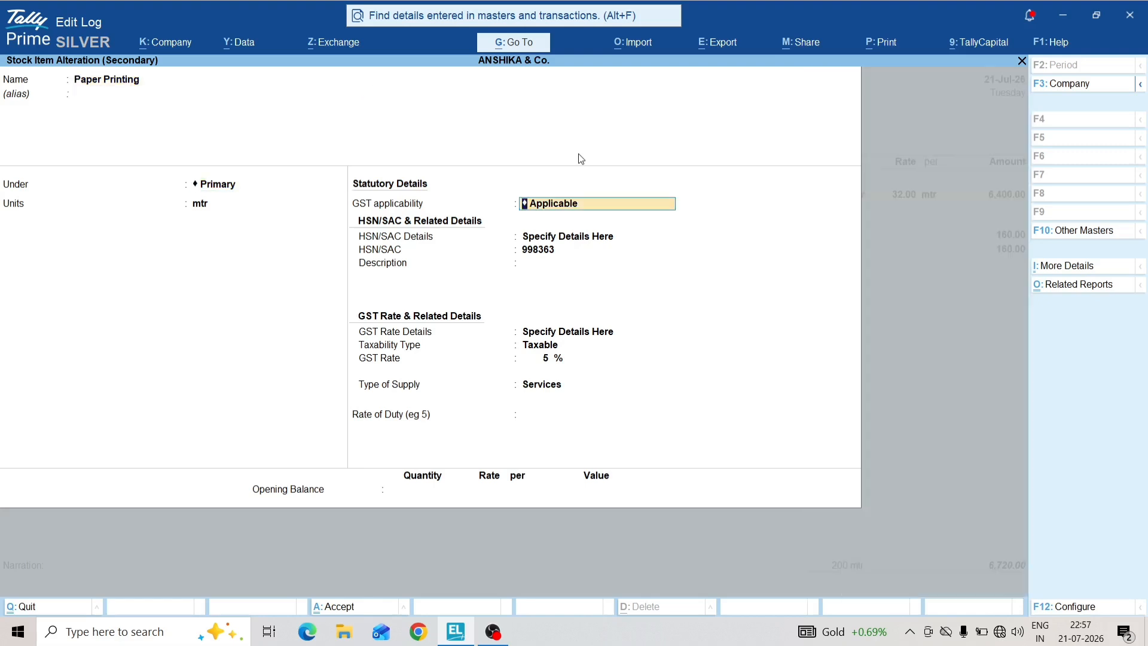
pyautogui.press('BackSpace')
pyautogui.press('Escape')
pyautogui.press('Escape')
pyautogui.press('y')
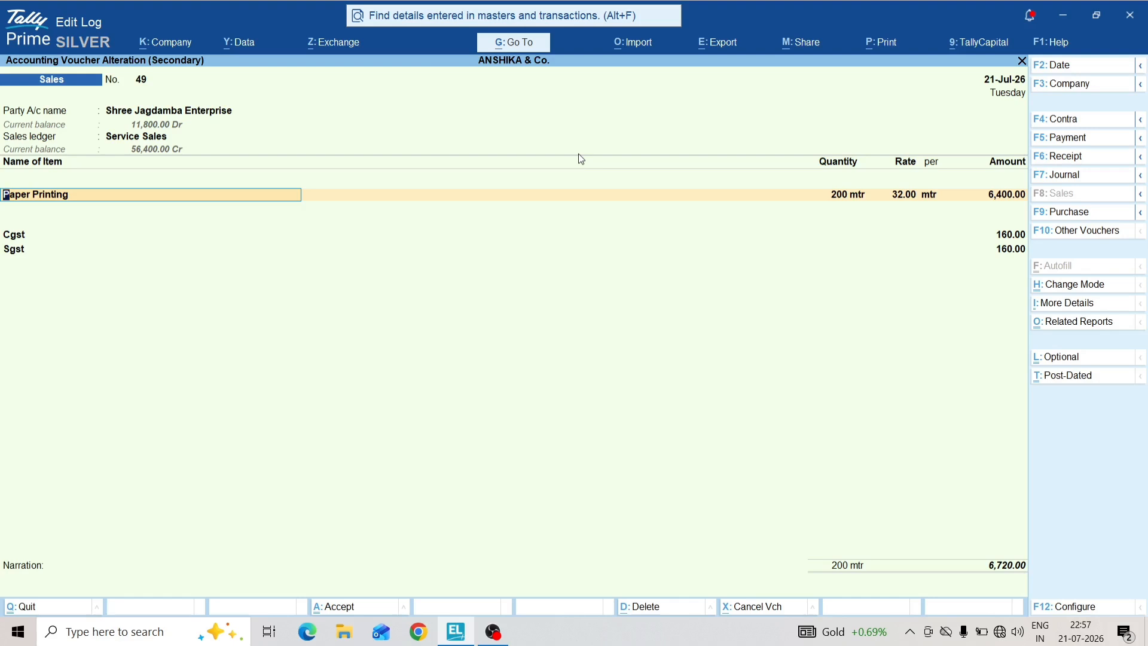
# Step: Examine the unit, HSN/SAC and GST rate details of the Paper Printing stock item and return to the invoice
pyautogui.hotkey('ctrl', 'Return')
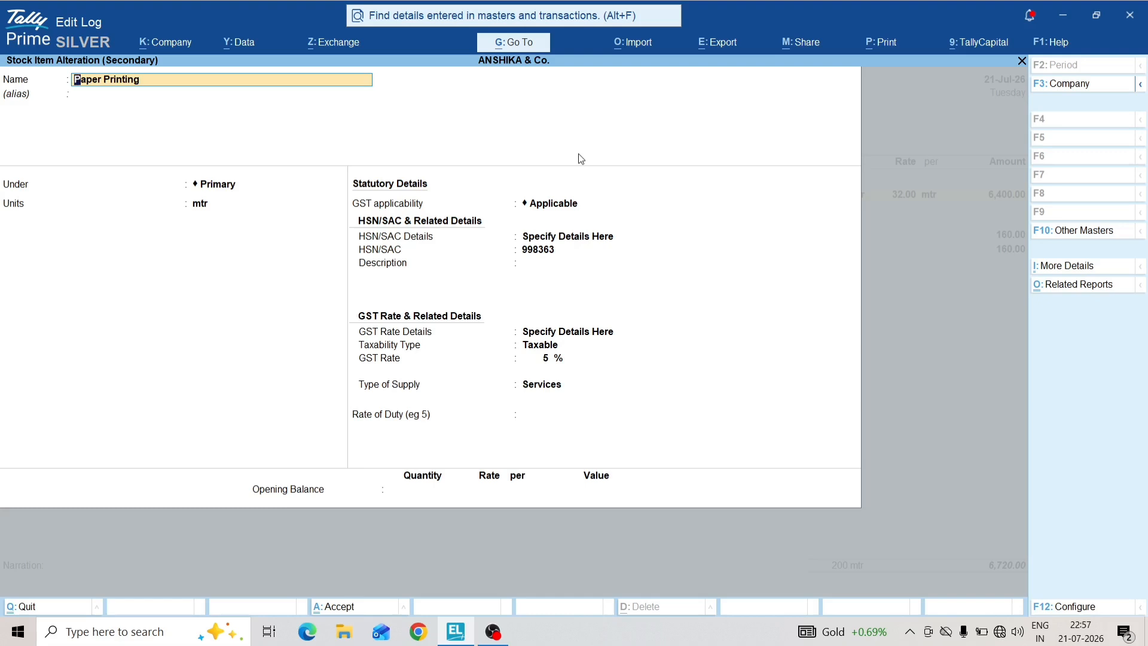
pyautogui.press('Escape')
pyautogui.press('Escape')
pyautogui.press('y')
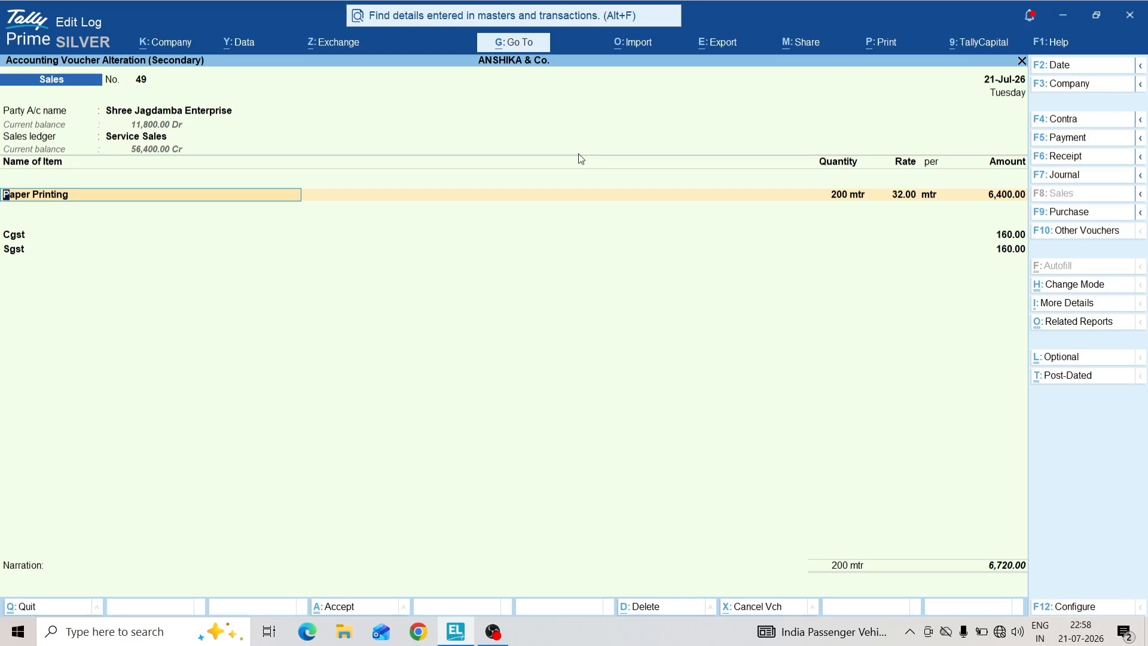
# Step: Quit the Shree Jagdamba Enterprise invoice without saving and return to the main Gateway of Tally screen
pyautogui.press('BackSpace')
pyautogui.press('Escape')
pyautogui.press('y')
pyautogui.press('Escape')
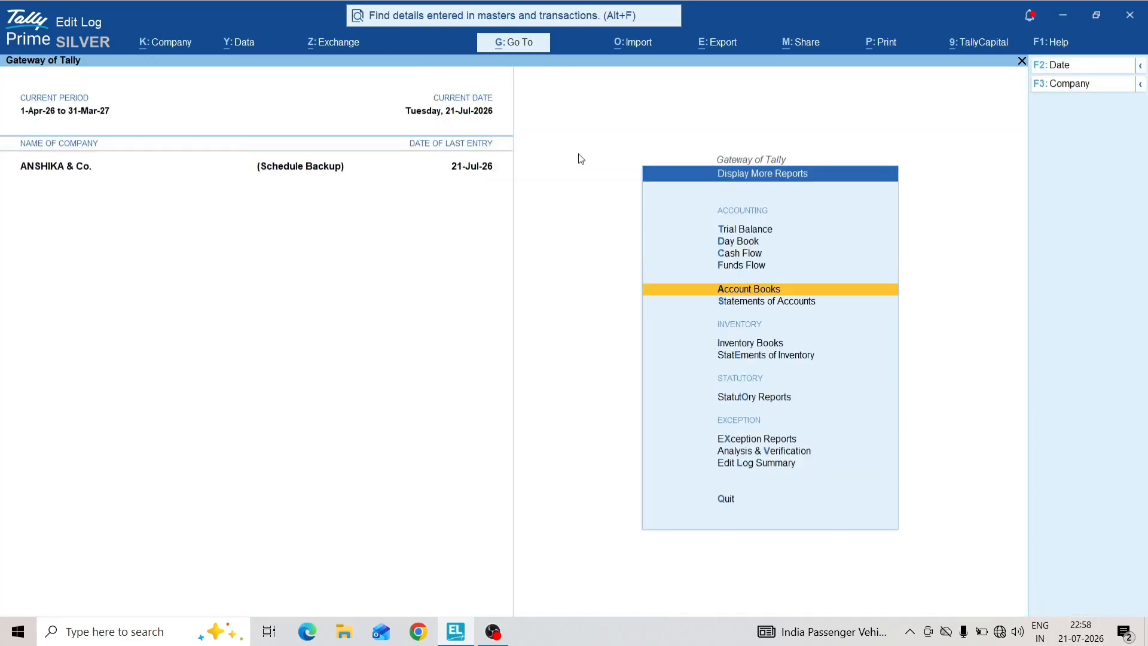
pyautogui.press('Escape')
pyautogui.press('Home')
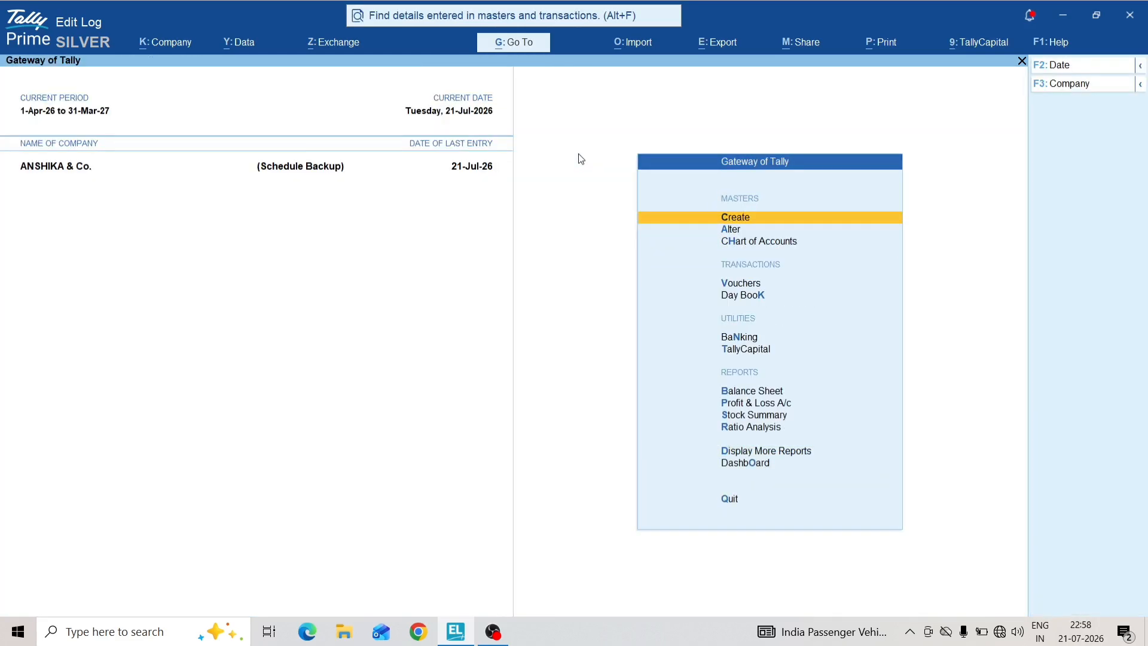
# Step: Set Show more features to Yes in the company features of ANSHIKA & Co. and go to the Maintain Inventory setting
pyautogui.press('F11')
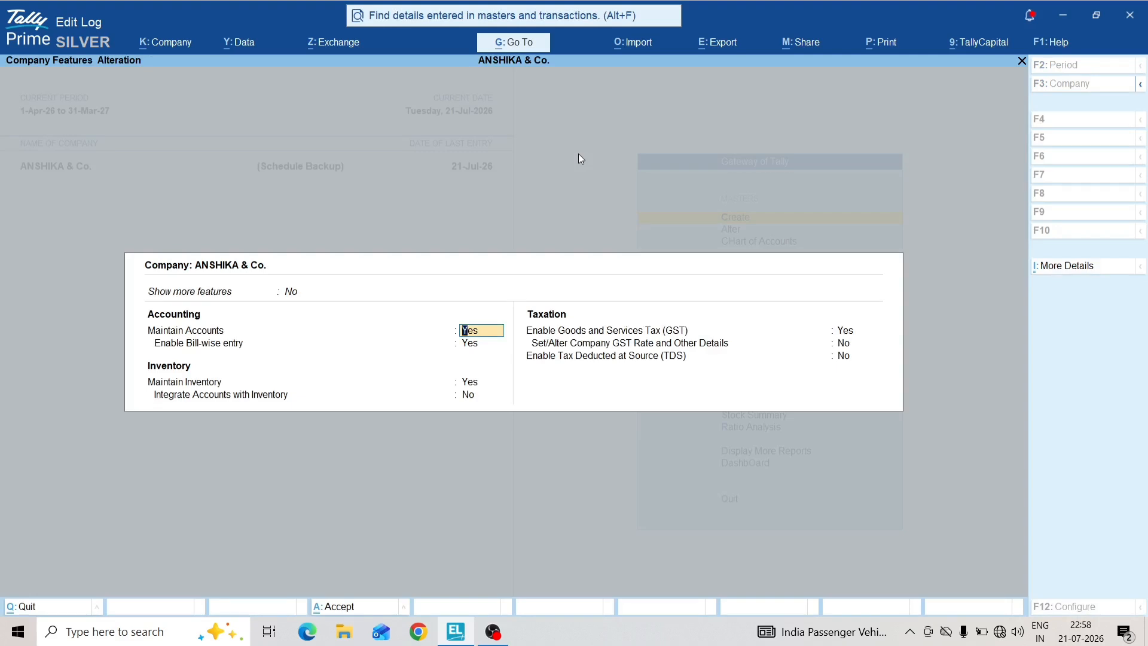
pyautogui.press('Up')
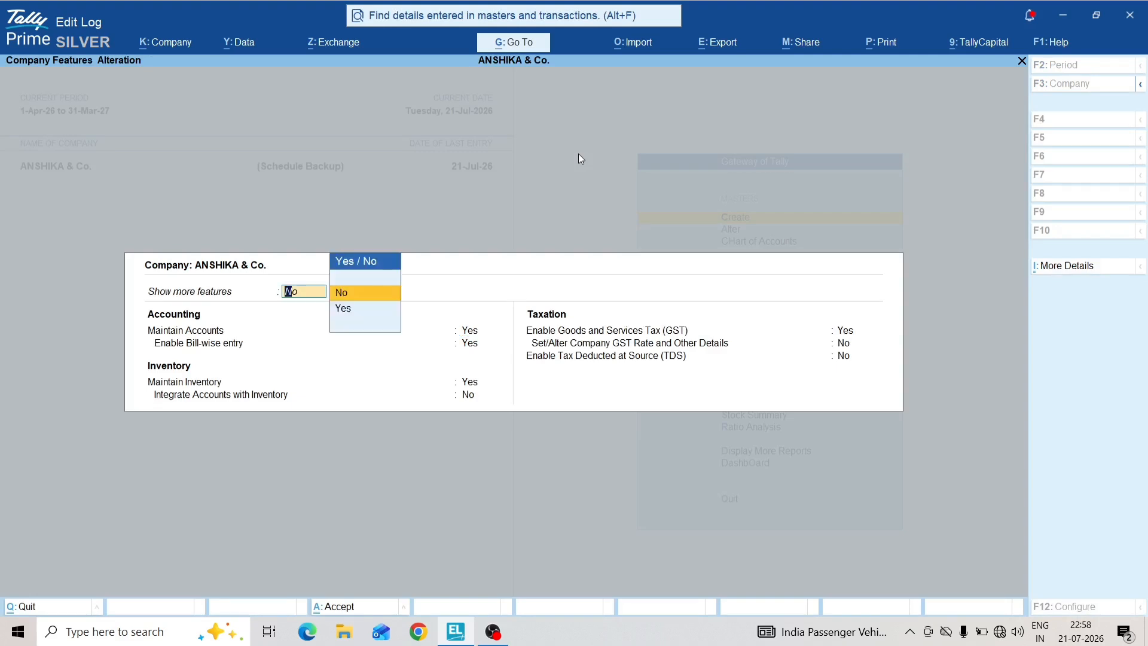
pyautogui.press('Down')
pyautogui.press('Return')
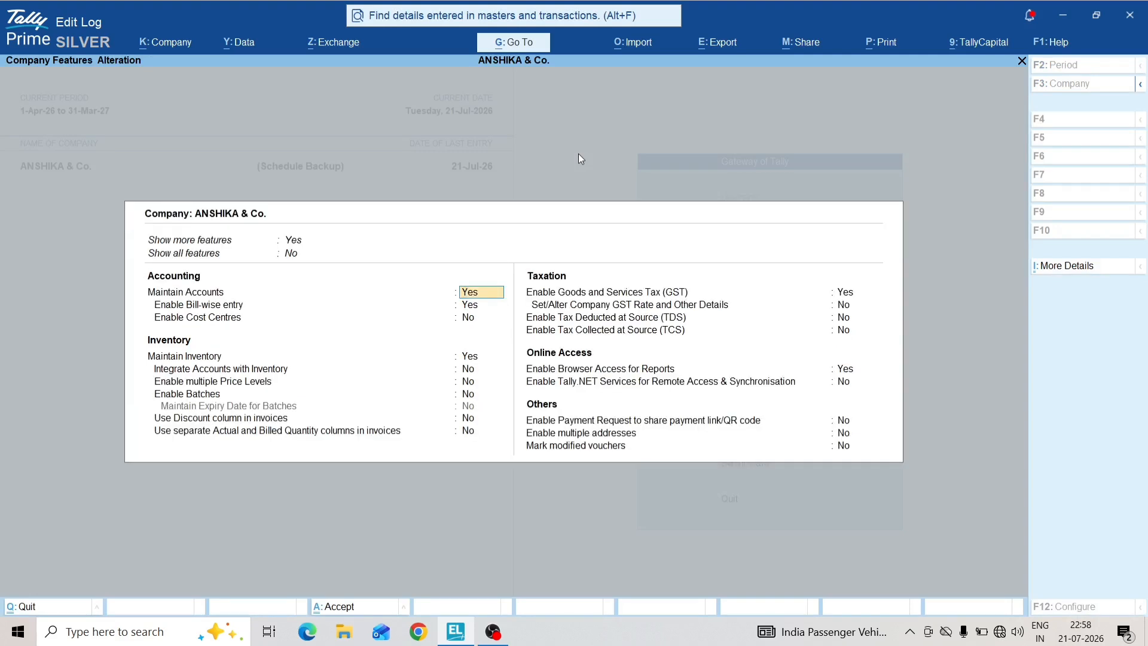
pyautogui.press('Return')
pyautogui.press('Return')
pyautogui.press('Return')
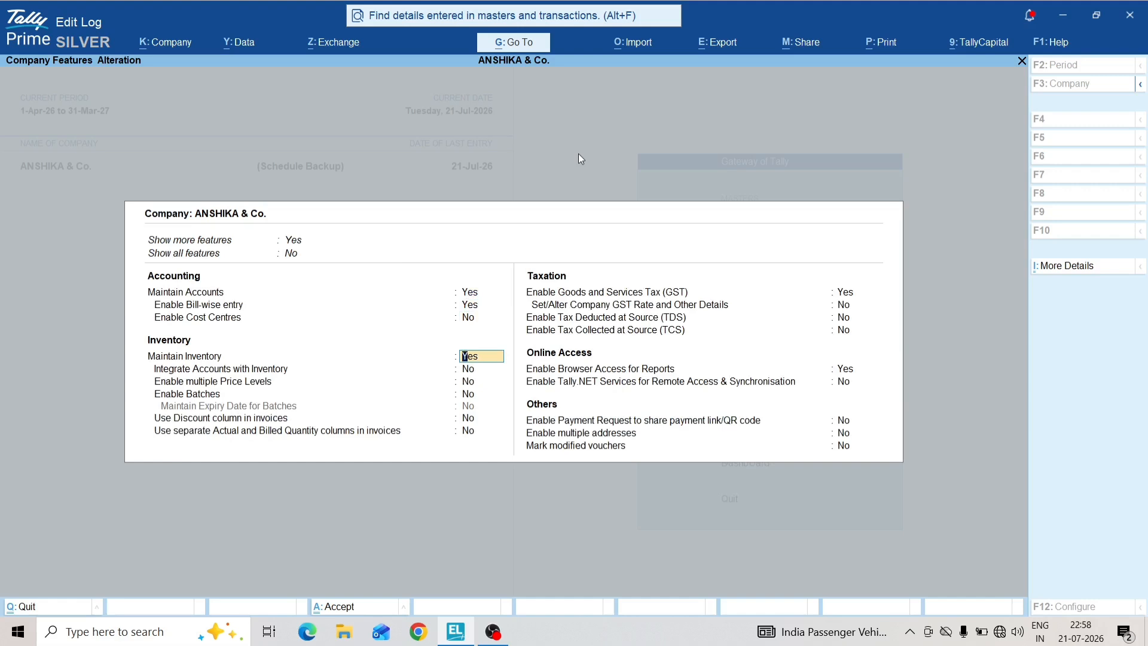